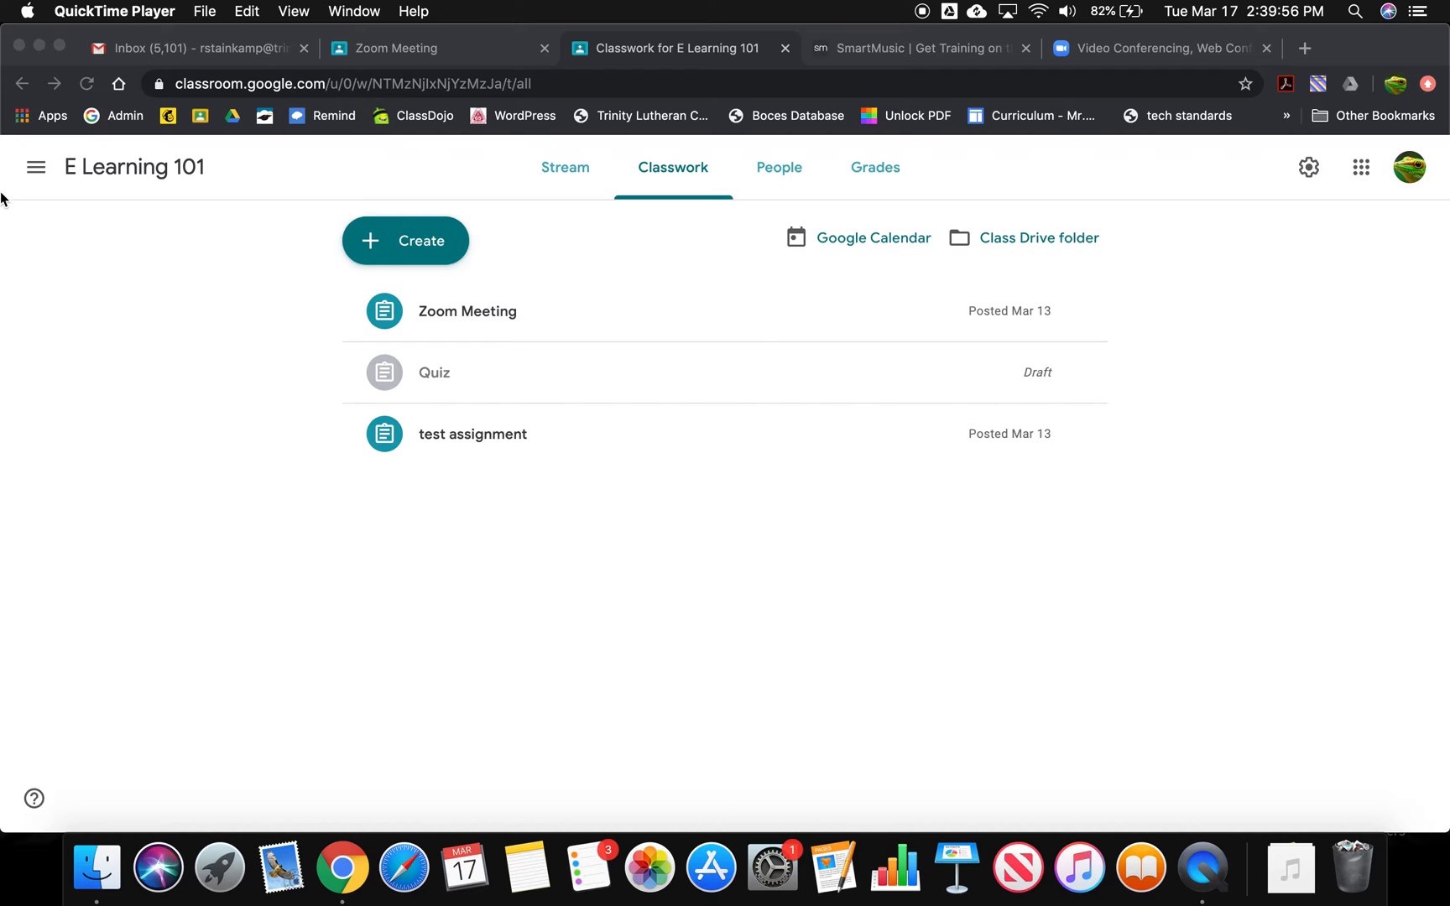
{"action": "left_click", "coordinate": [37, 167]}
{"action": "left_click", "coordinate": [565, 172]}
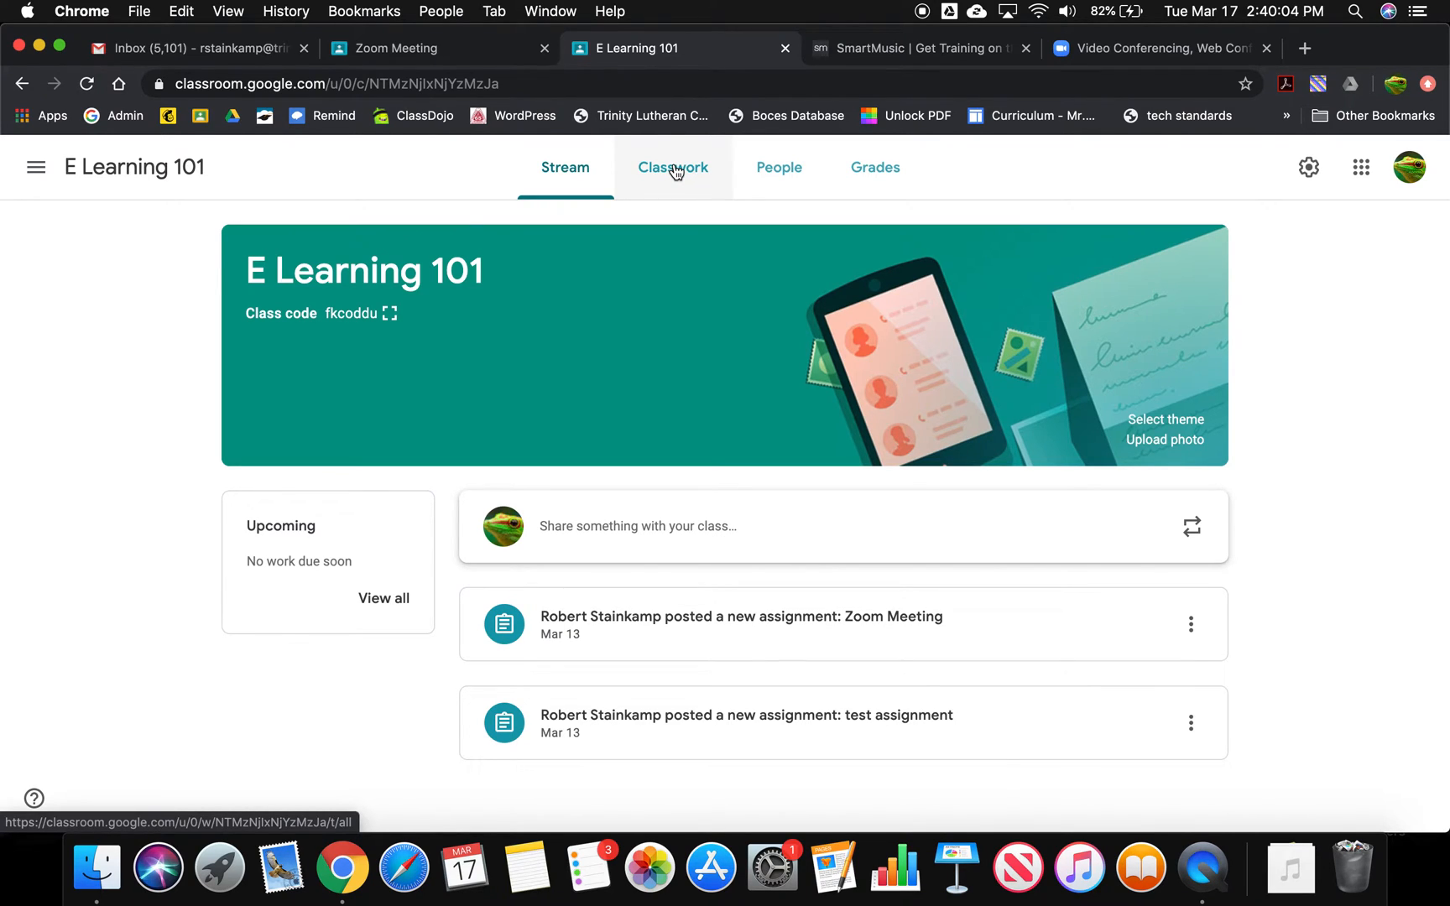
{"action": "left_click", "coordinate": [676, 172]}
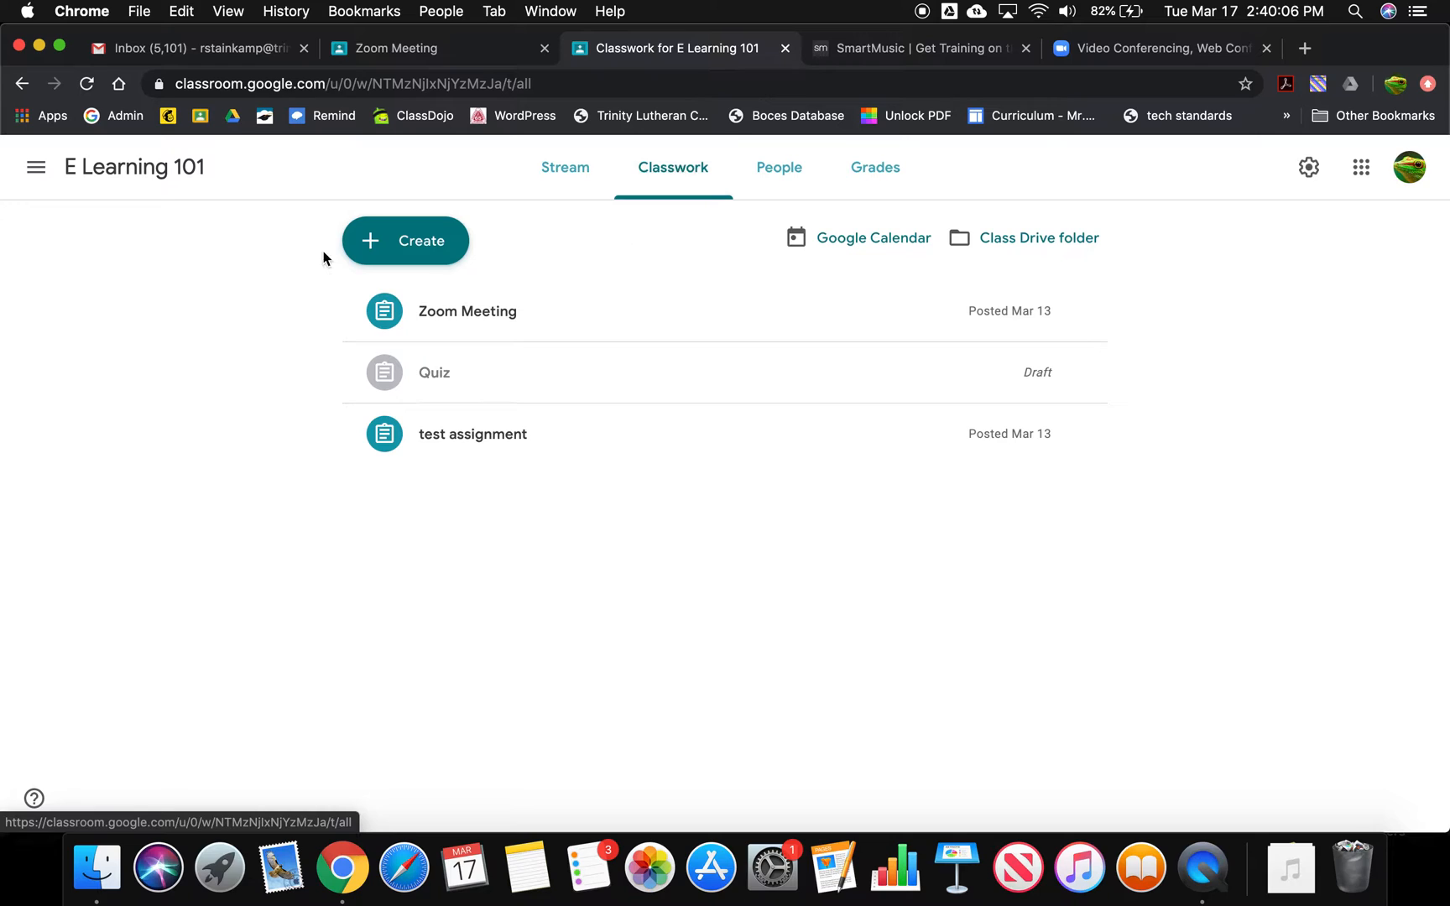
Step: Start a new assignment in the E Learning 101 classwork and title it "Test Assignment 1"
{"action": "left_click", "coordinate": [402, 252]}
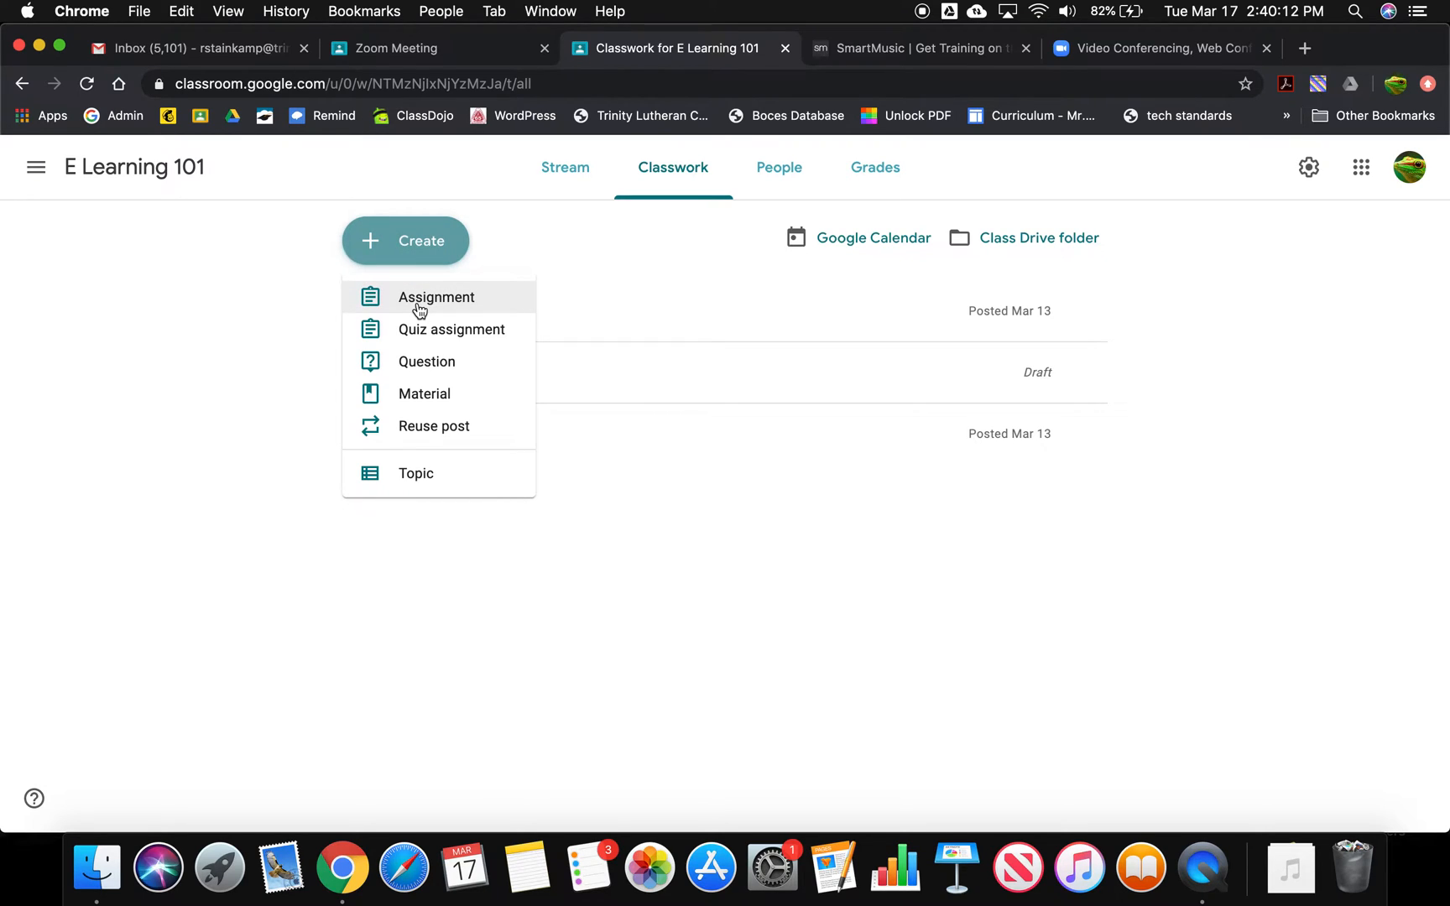
{"action": "left_click", "coordinate": [419, 311]}
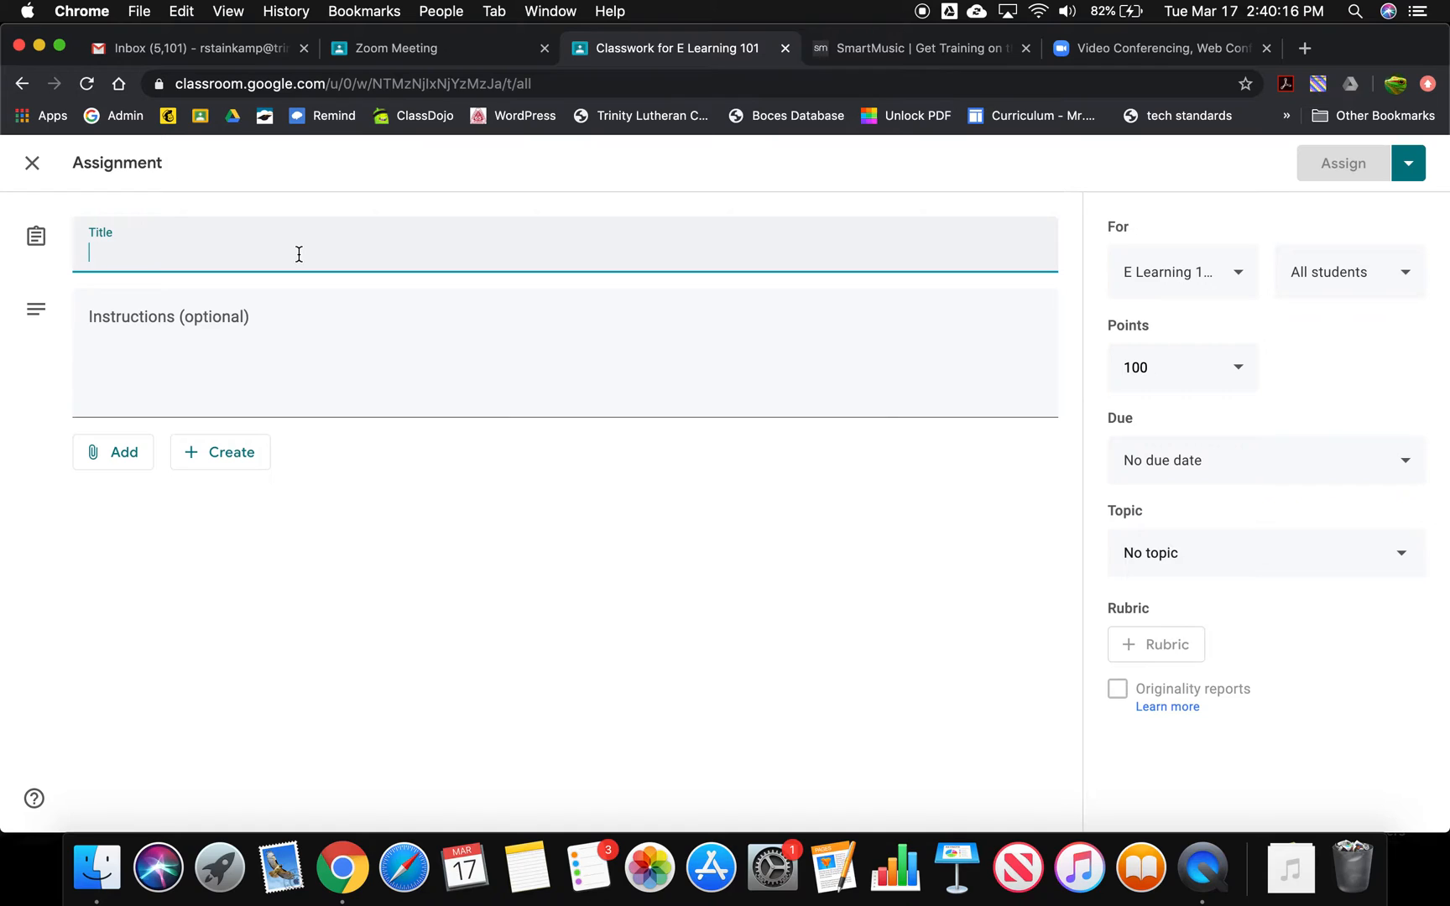
{"action": "type", "text": "Te"}
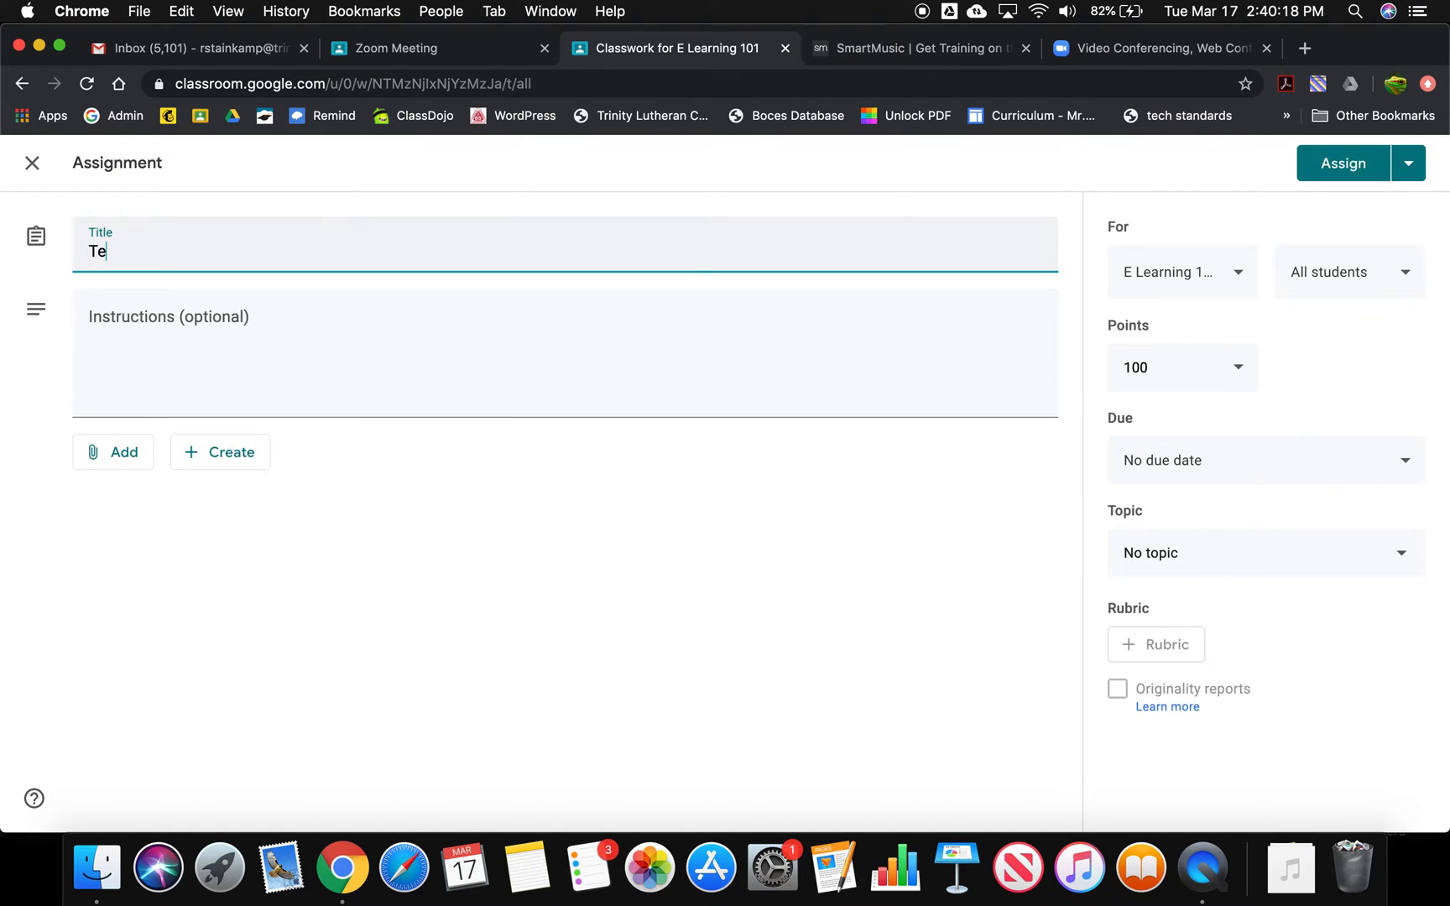
{"action": "type", "text": "st Assignment 1"}
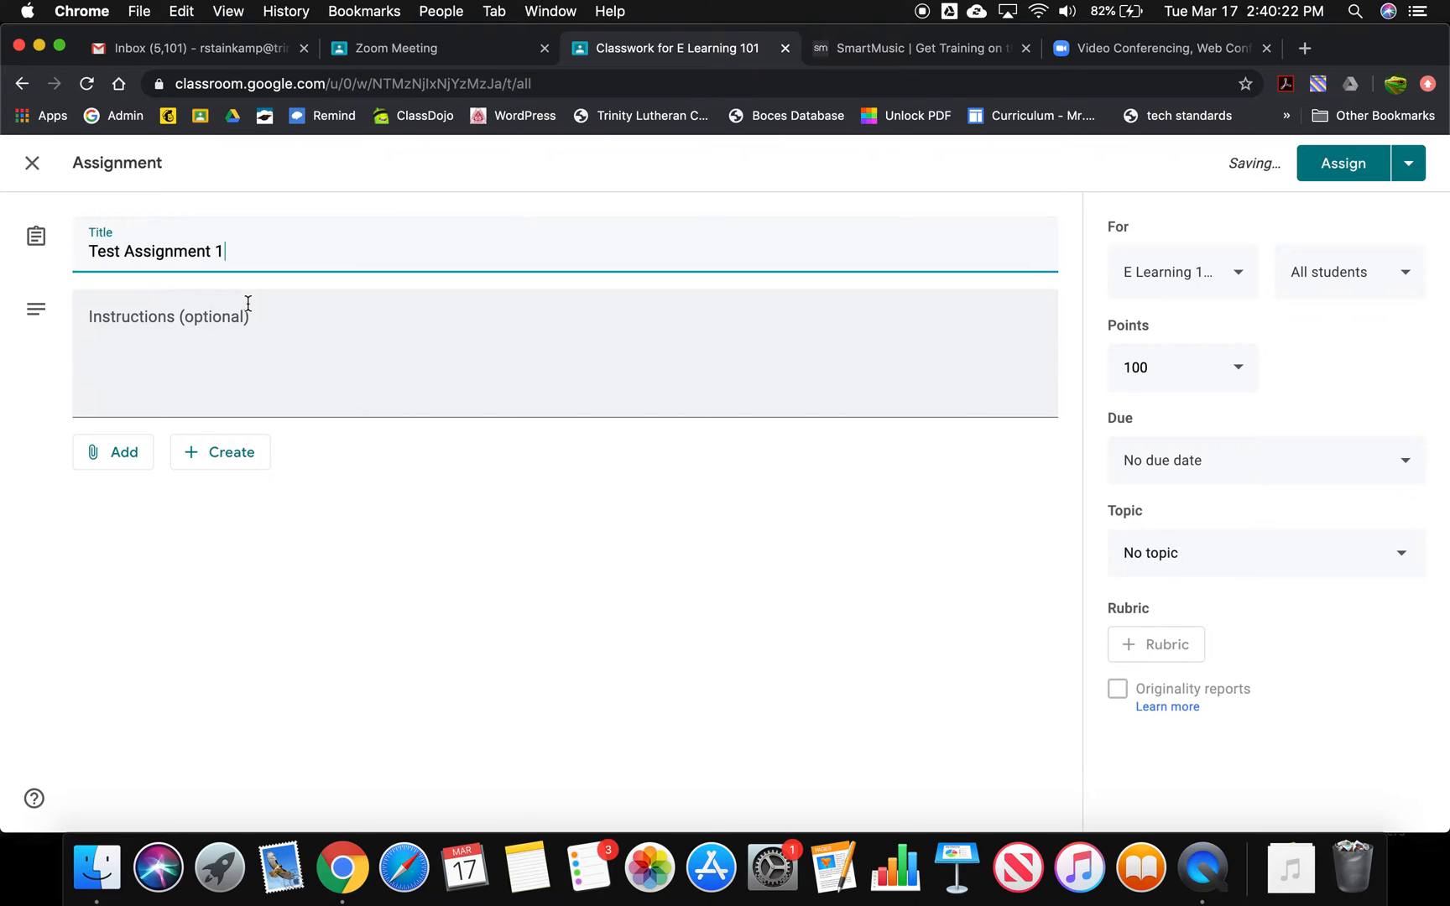
Step: Enter the assignment instructions "Watch the video and then answer the questions on thee google document"
{"action": "left_click", "coordinate": [210, 322]}
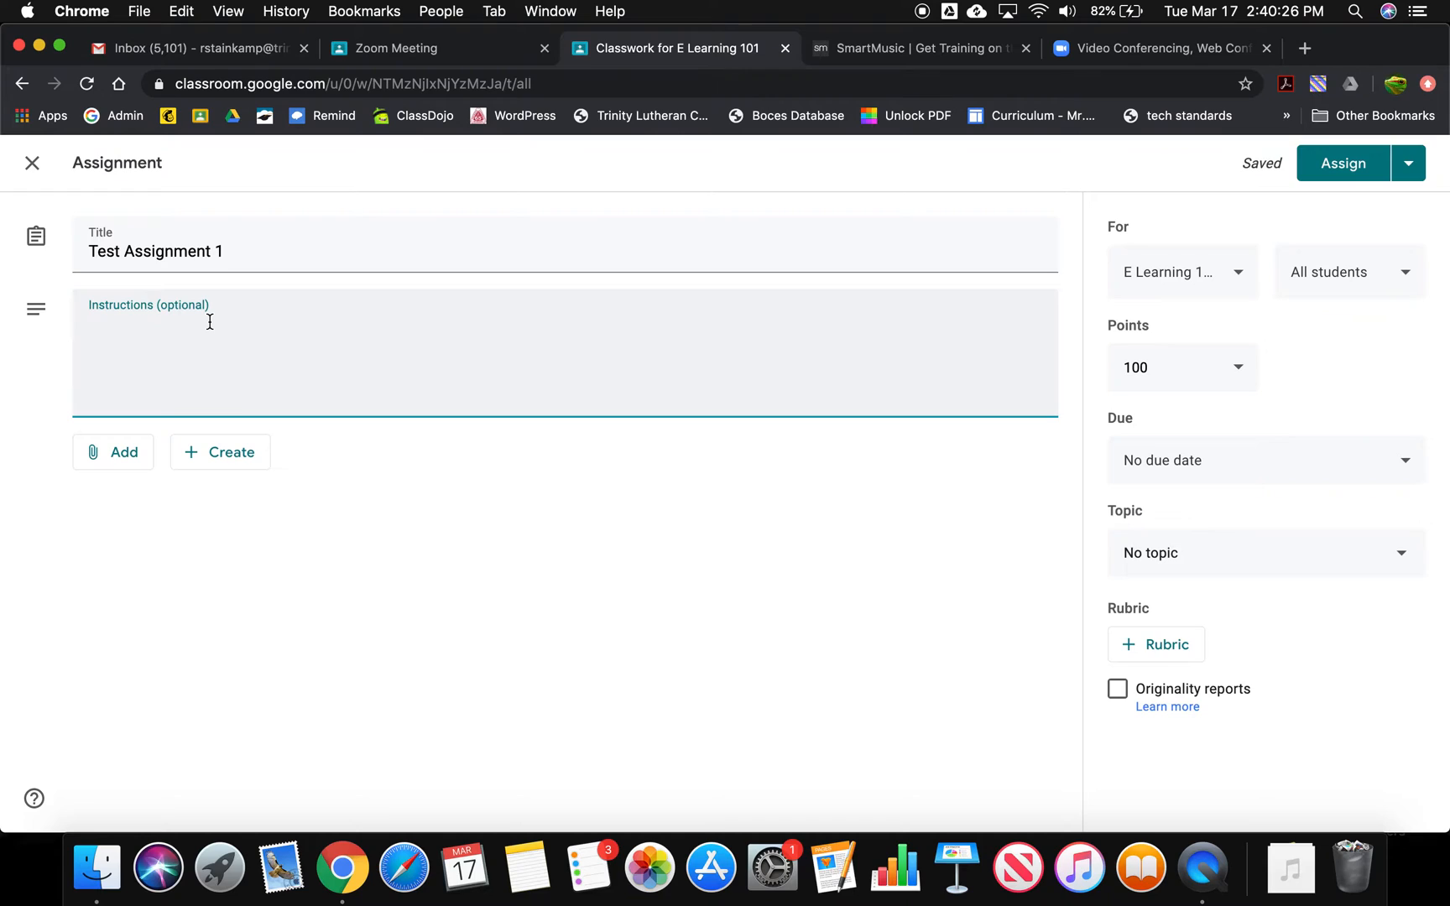
{"action": "type", "text": "Watch the video a"}
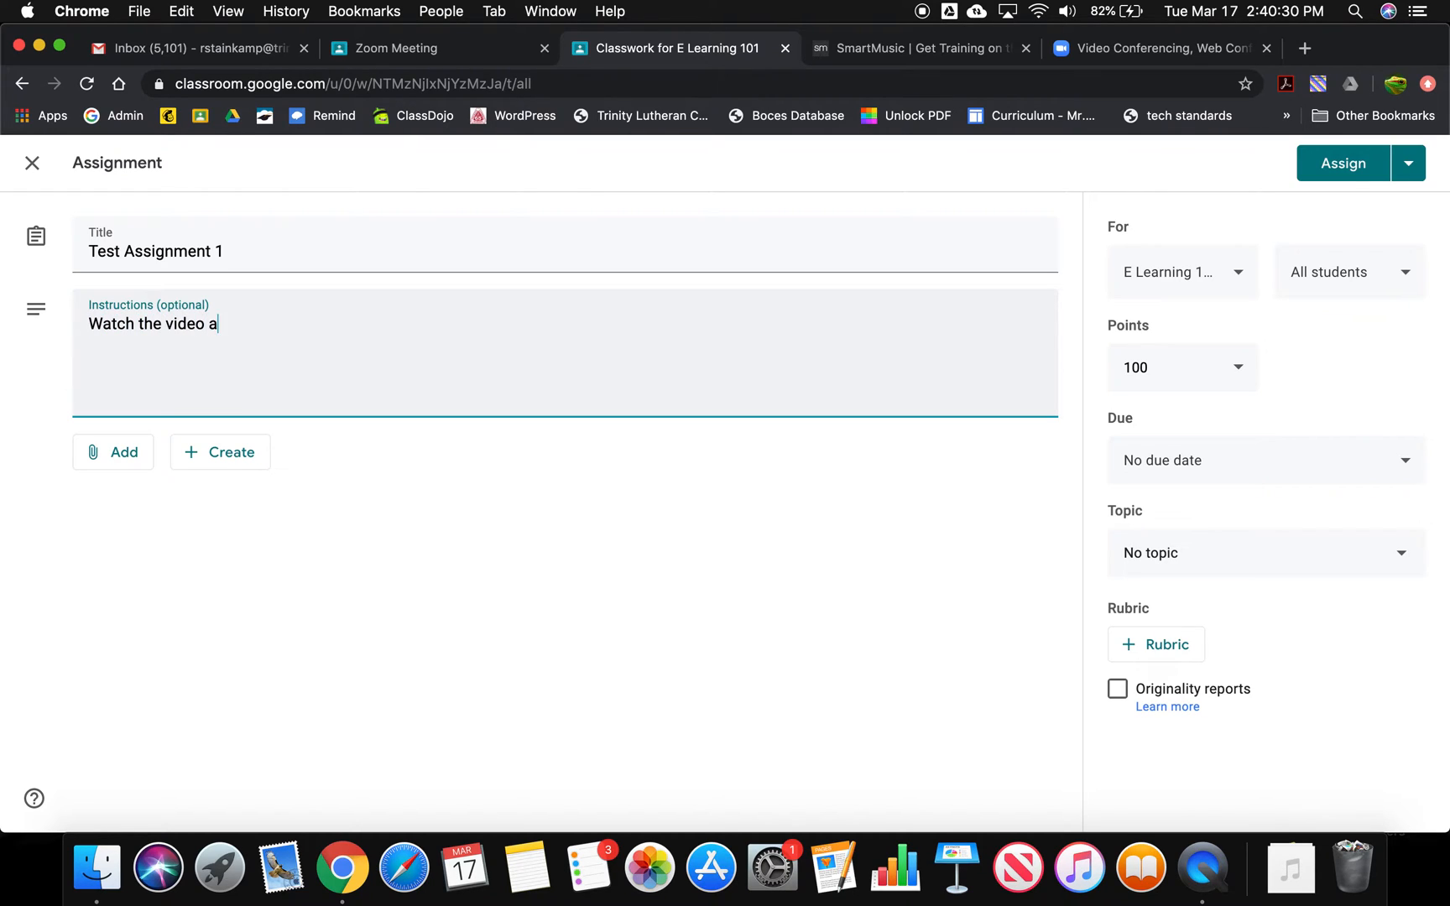
{"action": "type", "text": "nd the n"}
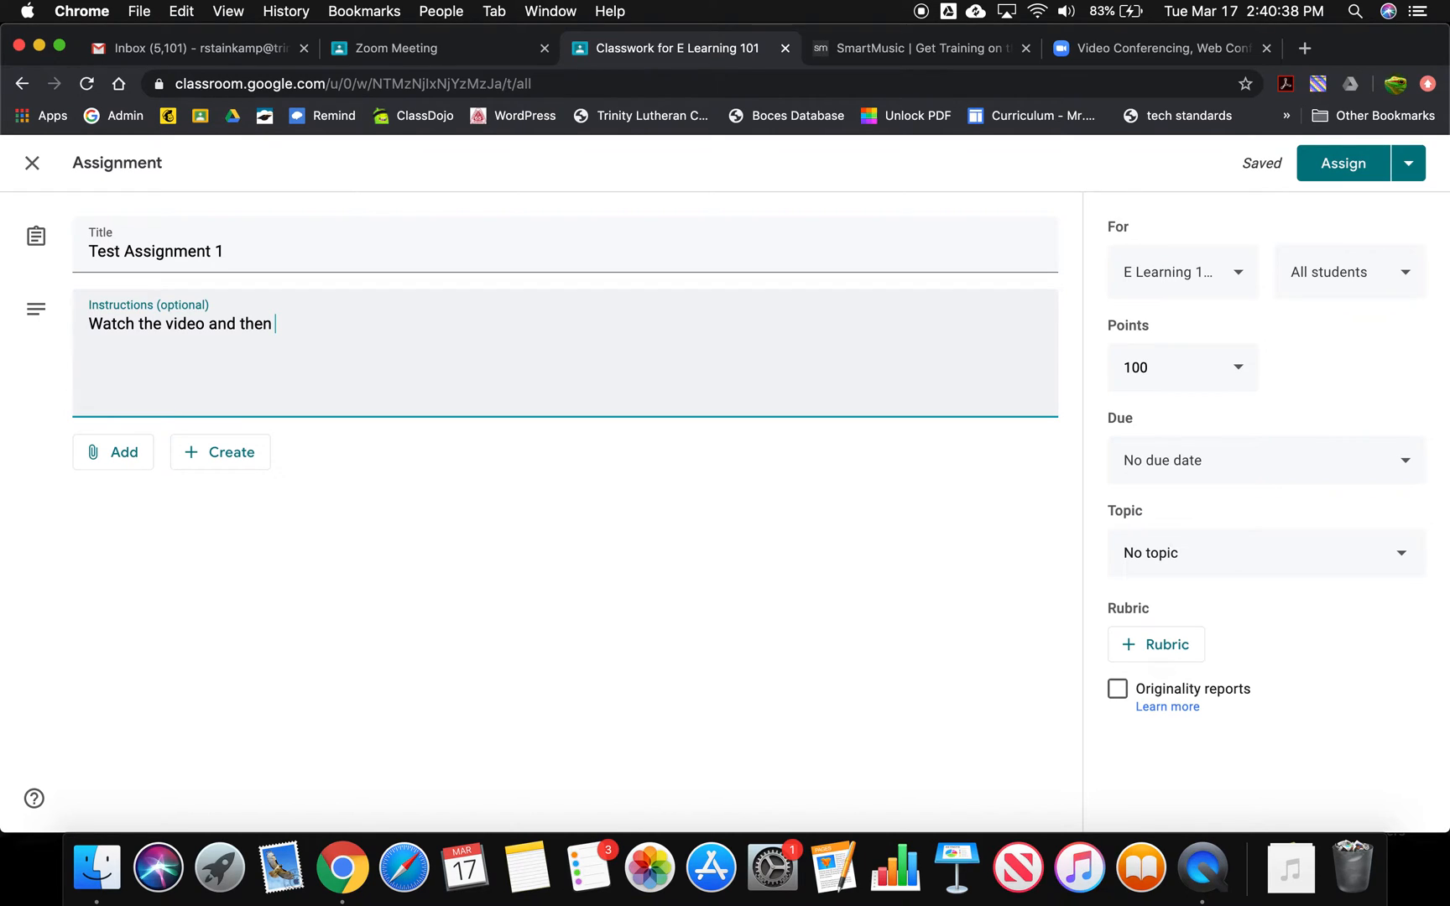
{"action": "type", "text": "answer the "}
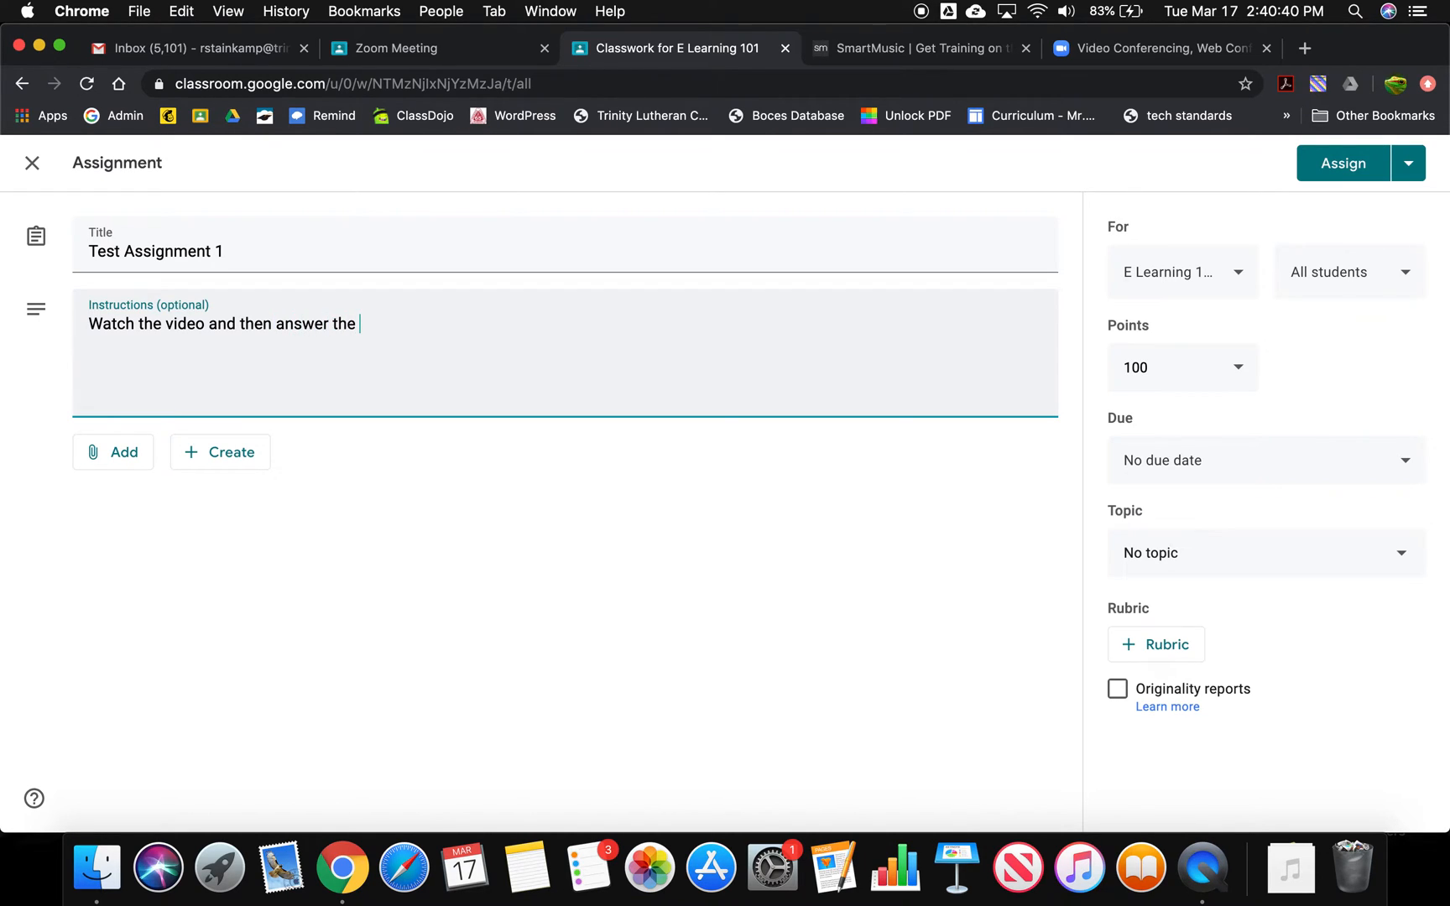
{"action": "type", "text": "questions on thee "}
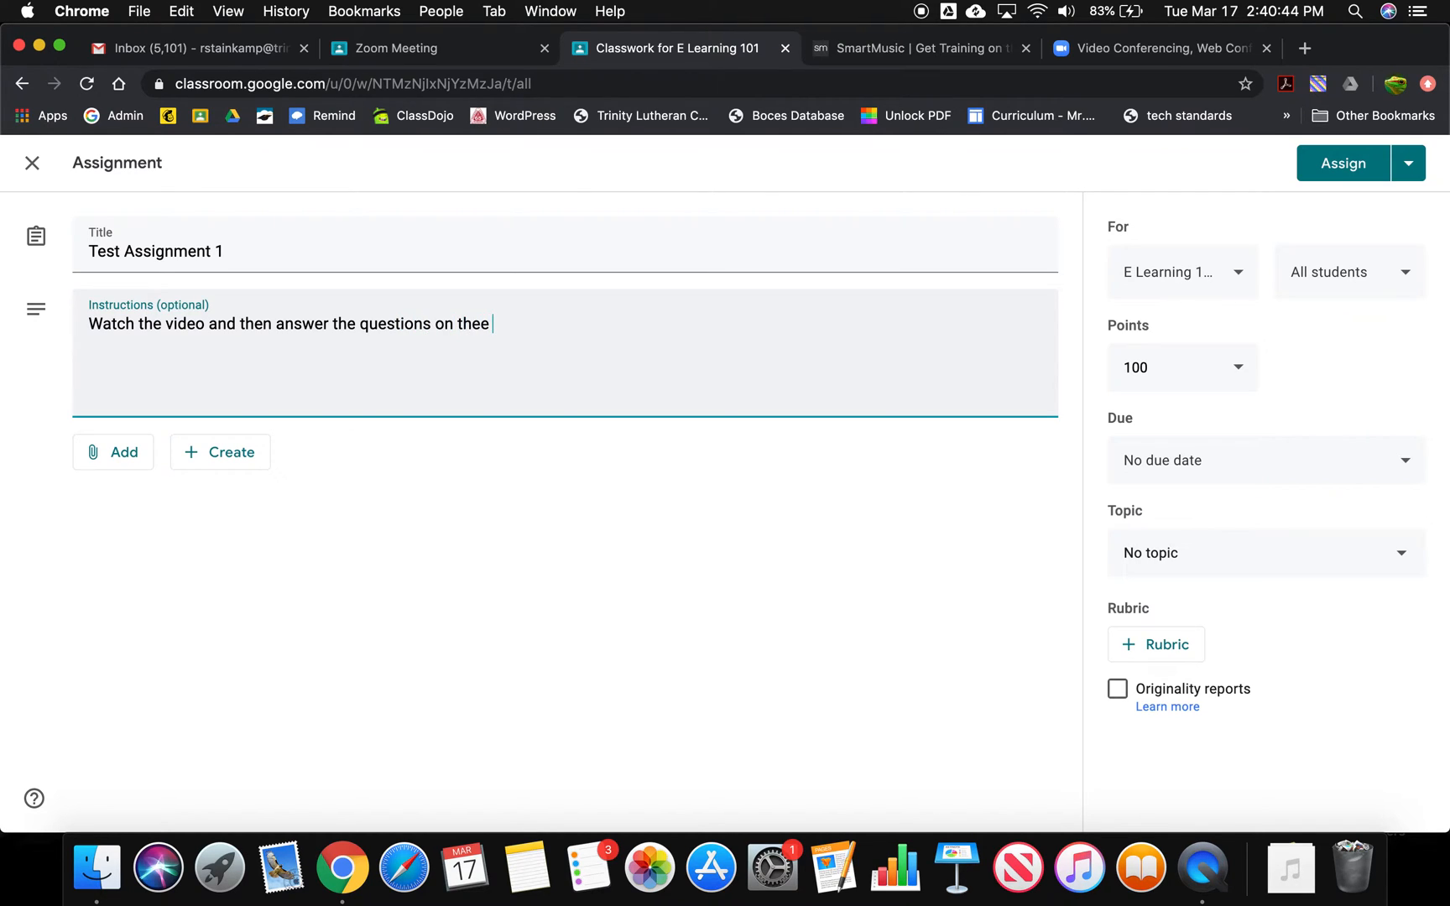
{"action": "type", "text": "google document"}
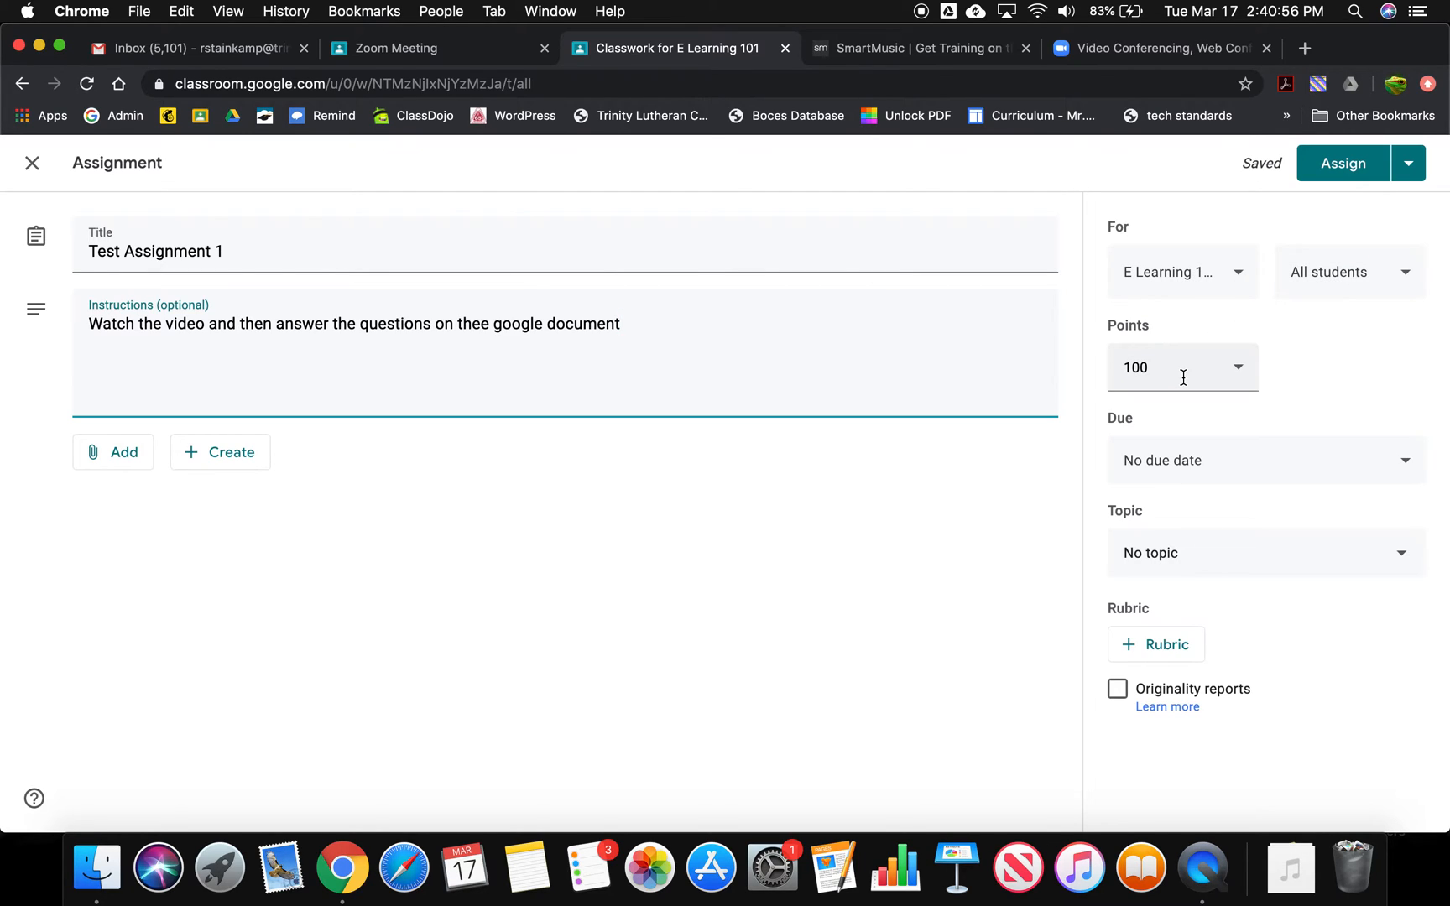
Step: Set the assignment's due date to Mar 19, 2020 at 8:00 AM
{"action": "left_click", "coordinate": [1237, 466]}
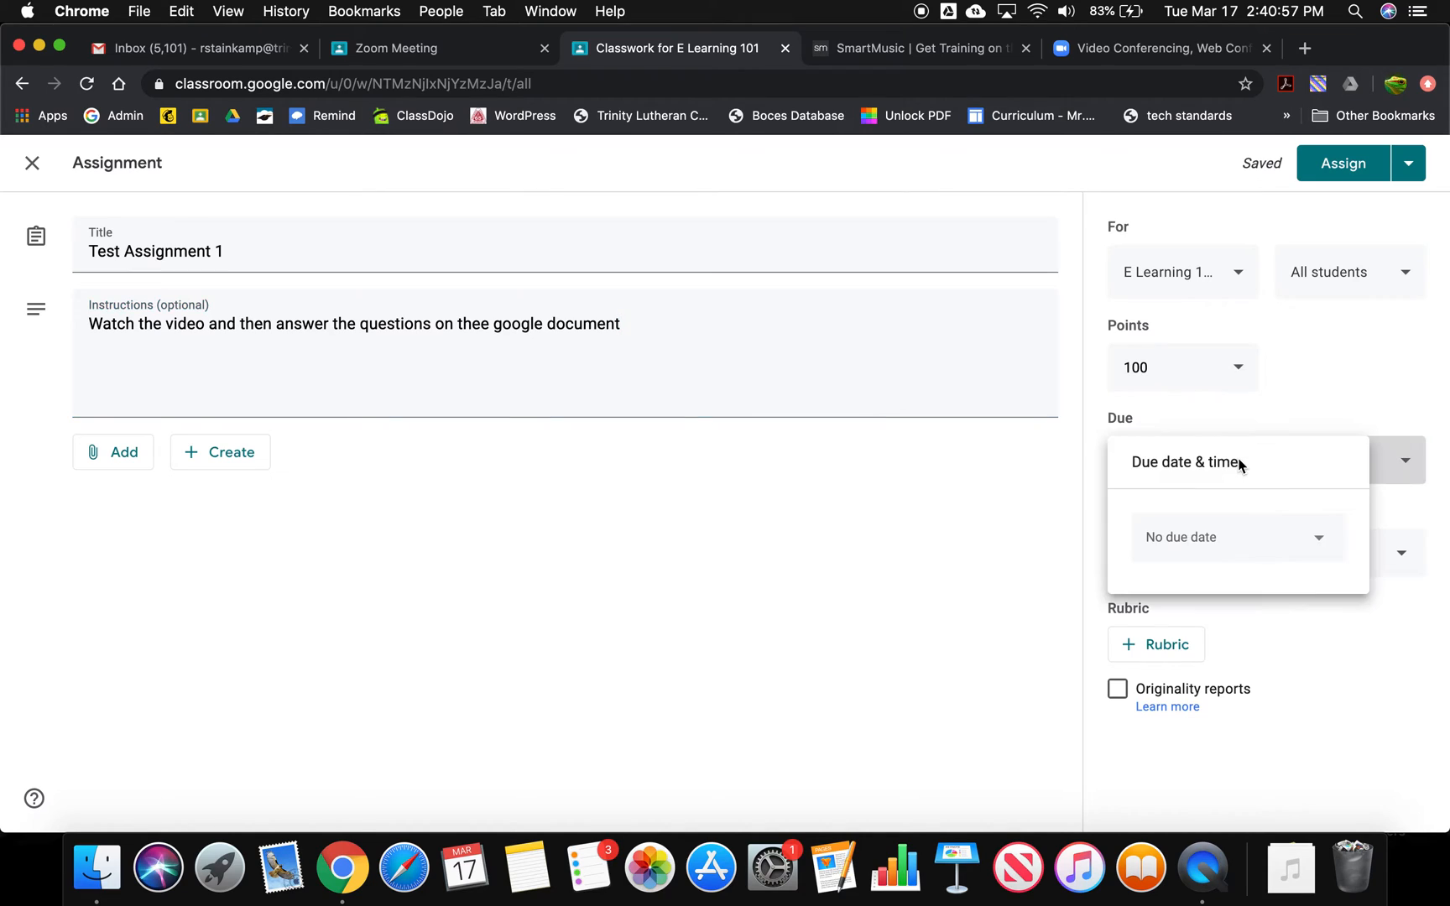
{"action": "left_click", "coordinate": [1248, 541]}
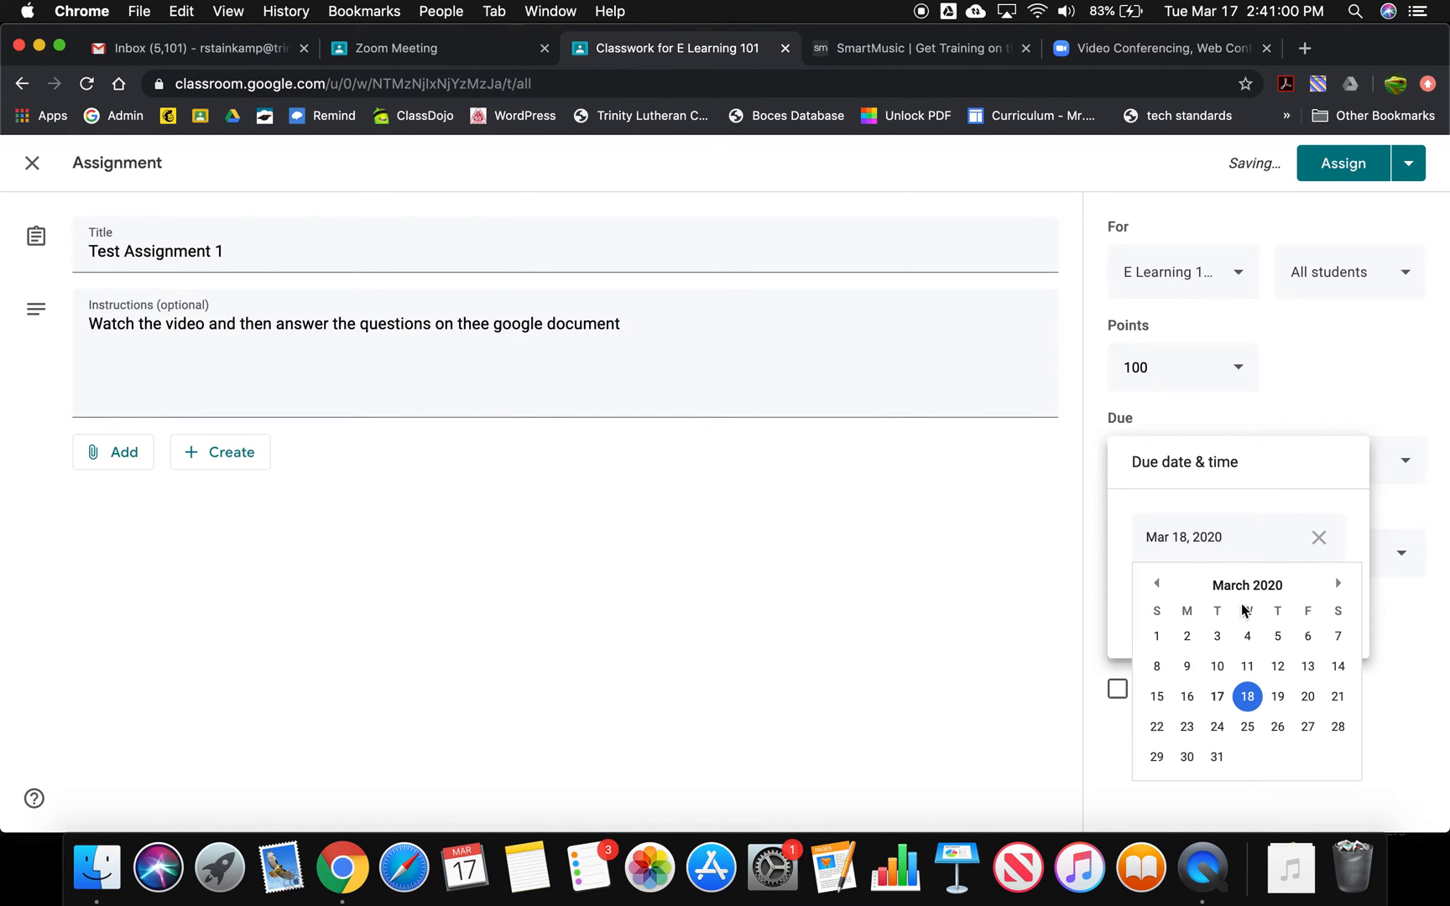
{"action": "left_click", "coordinate": [1278, 697]}
{"action": "left_click", "coordinate": [1230, 601]}
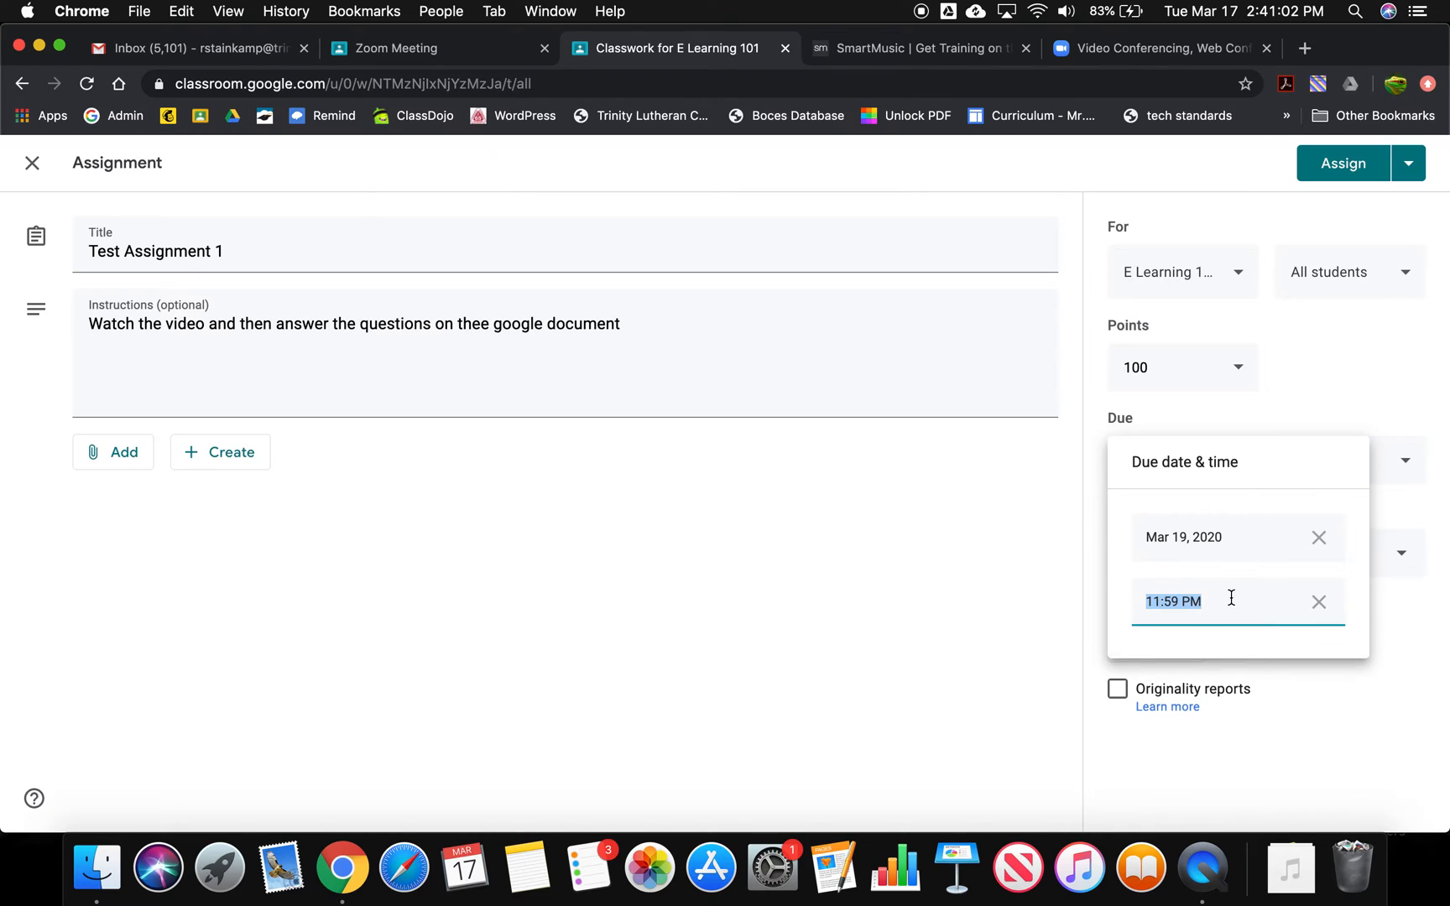
{"action": "type", "text": "8:00am"}
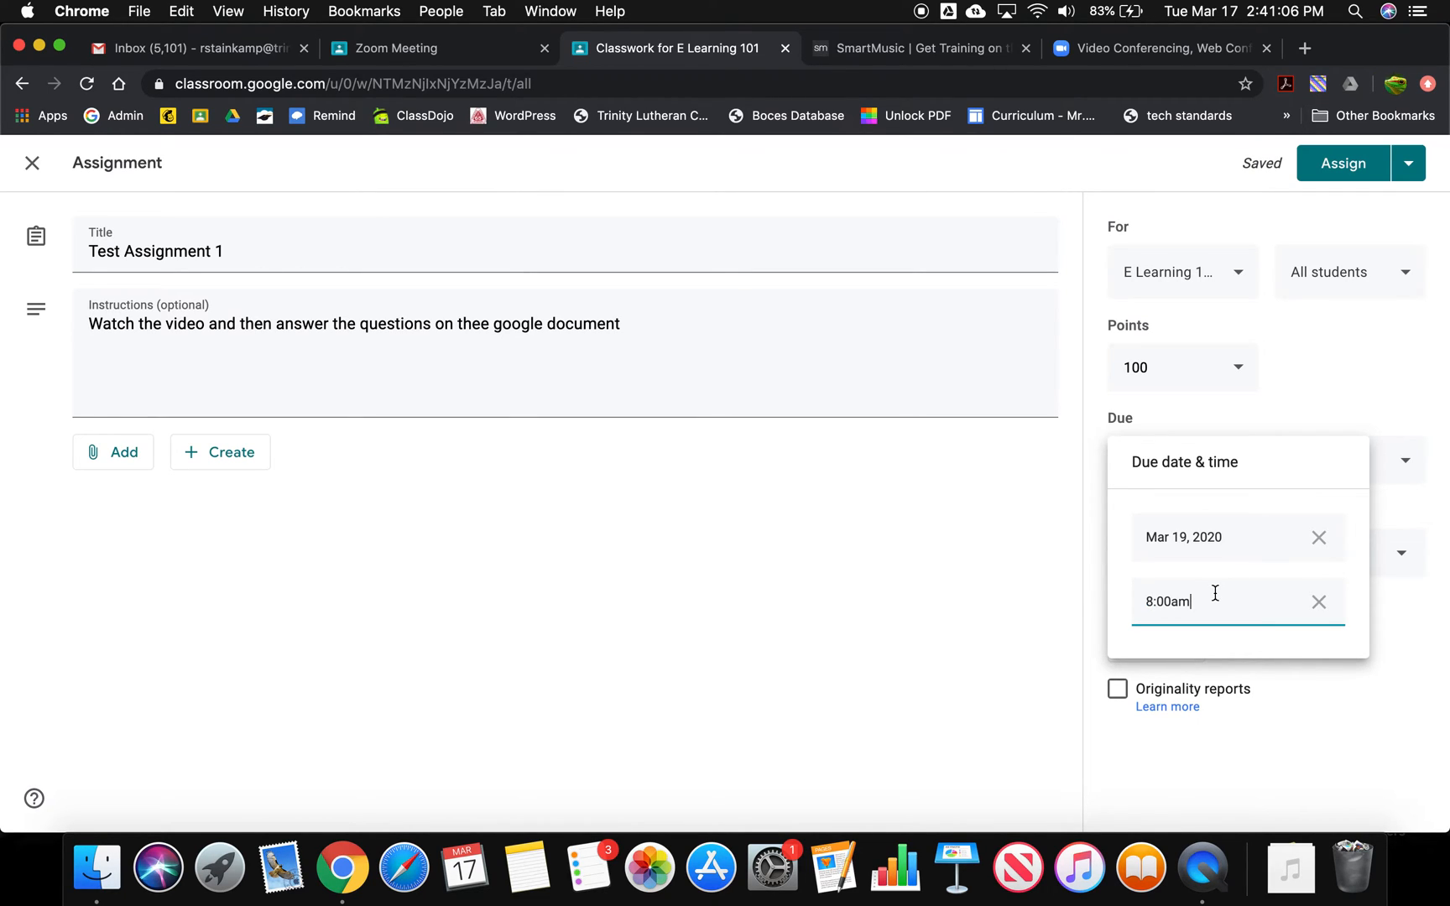
{"action": "left_click", "coordinate": [1277, 421]}
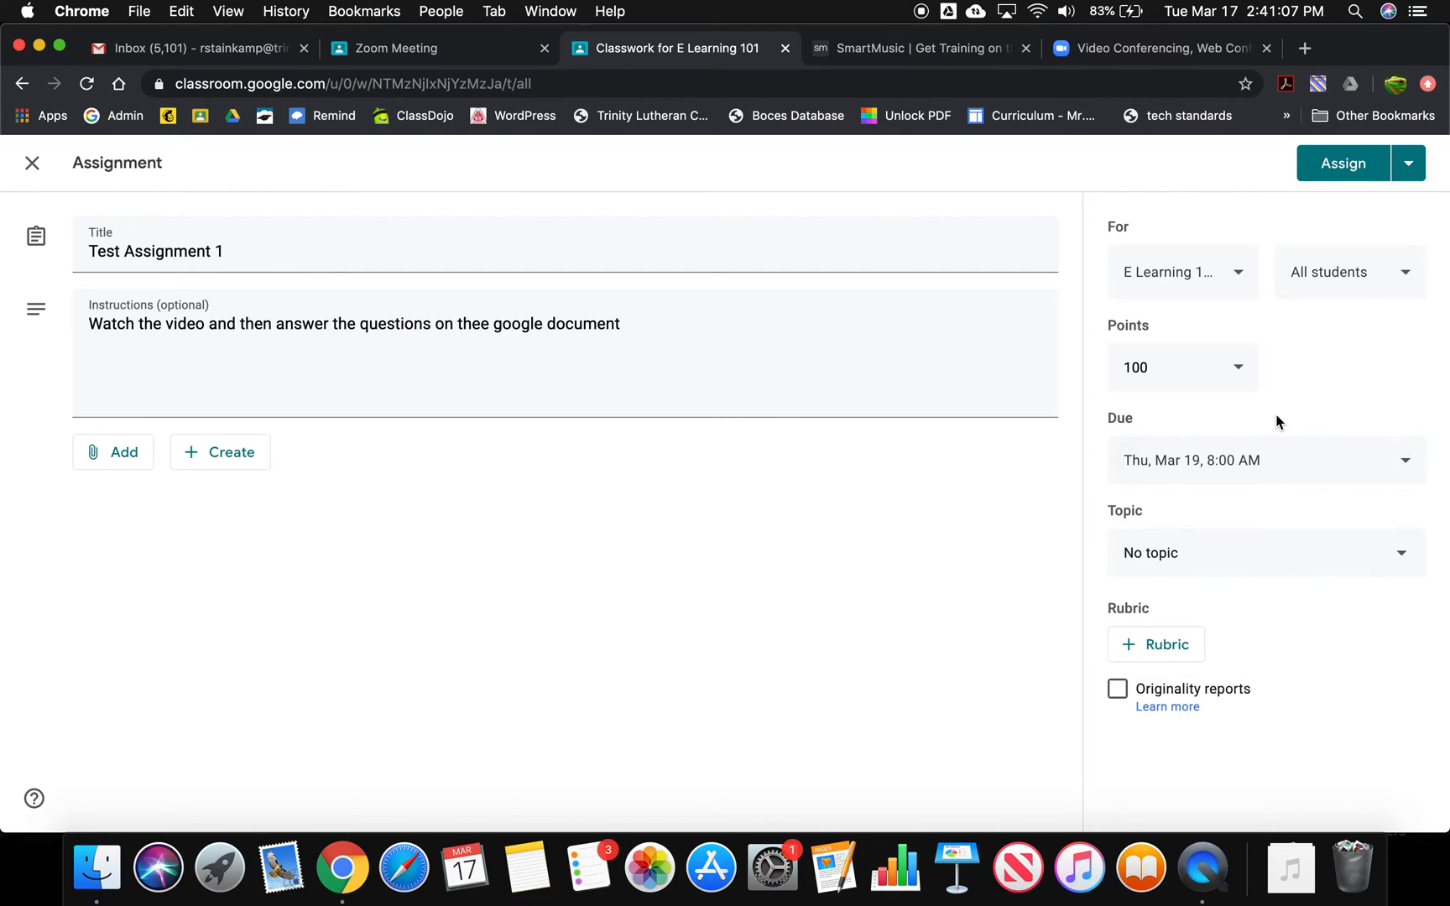
{"action": "left_click", "coordinate": [1186, 555]}
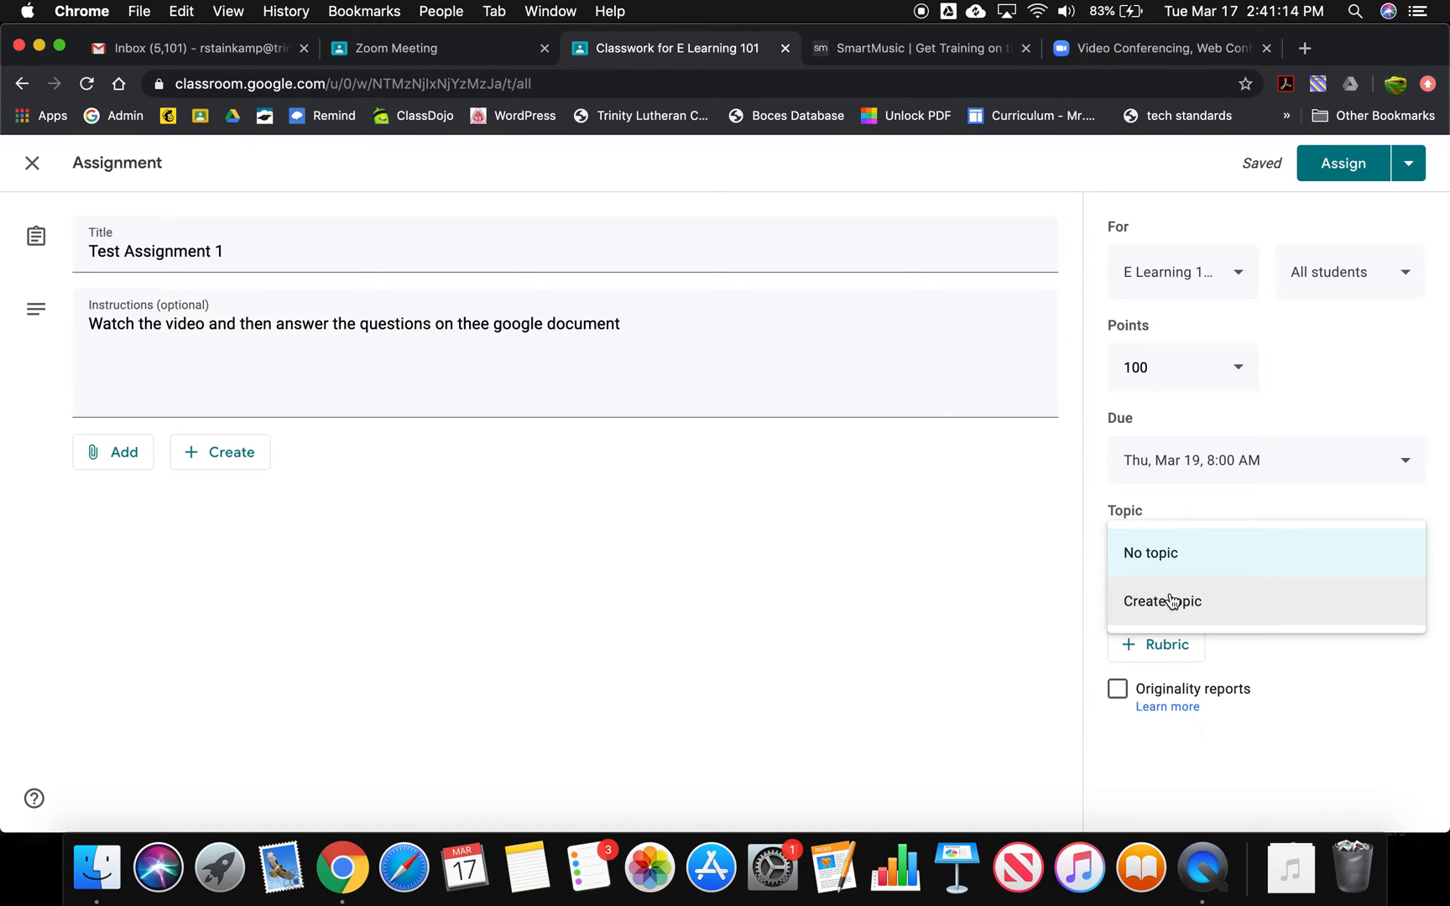
{"action": "left_click", "coordinate": [1282, 659]}
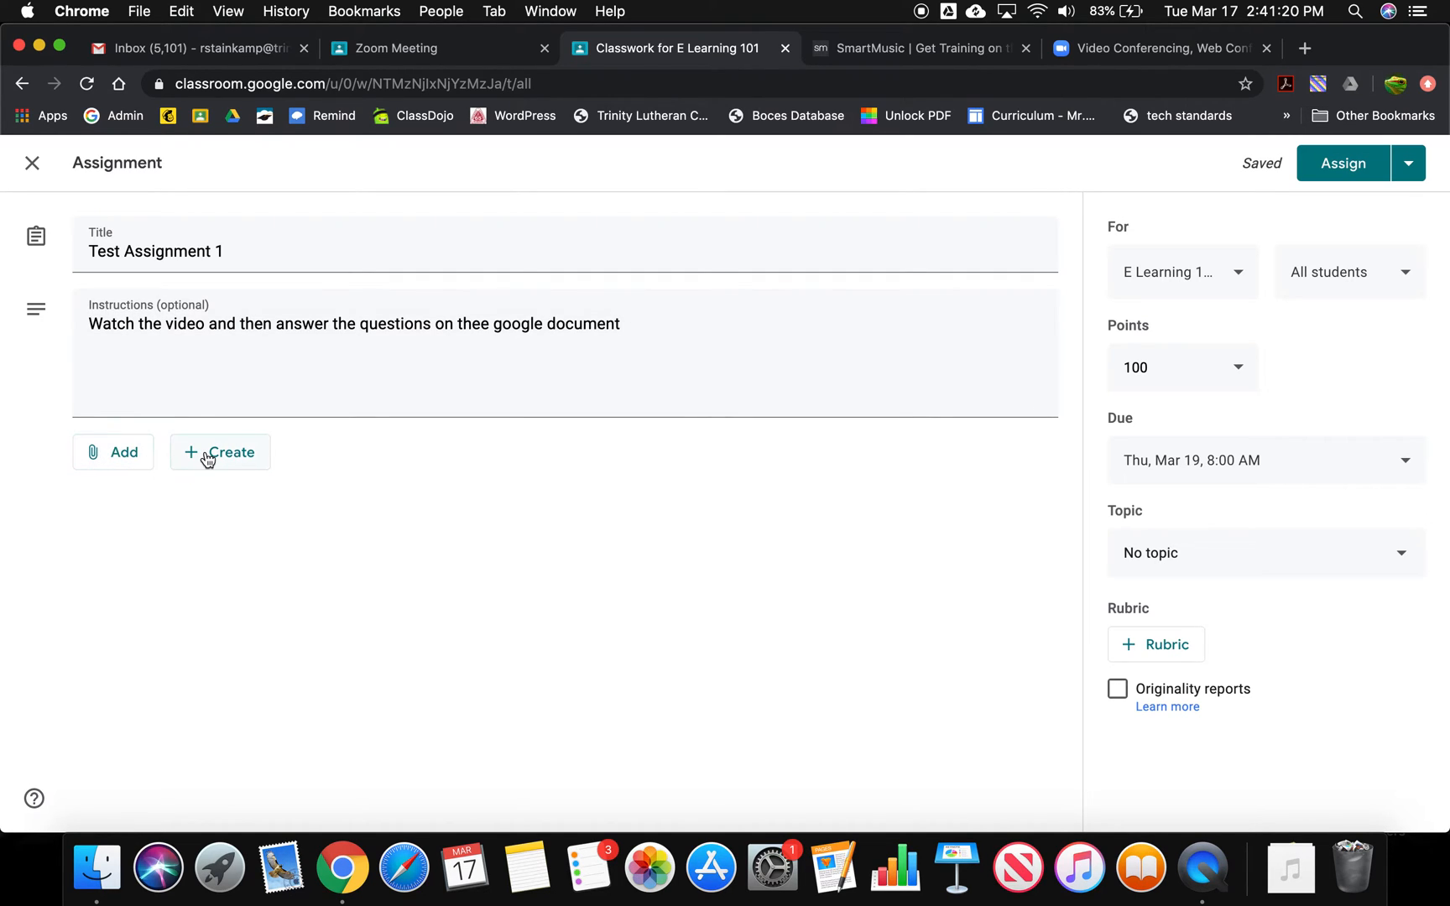
{"action": "left_click", "coordinate": [94, 457]}
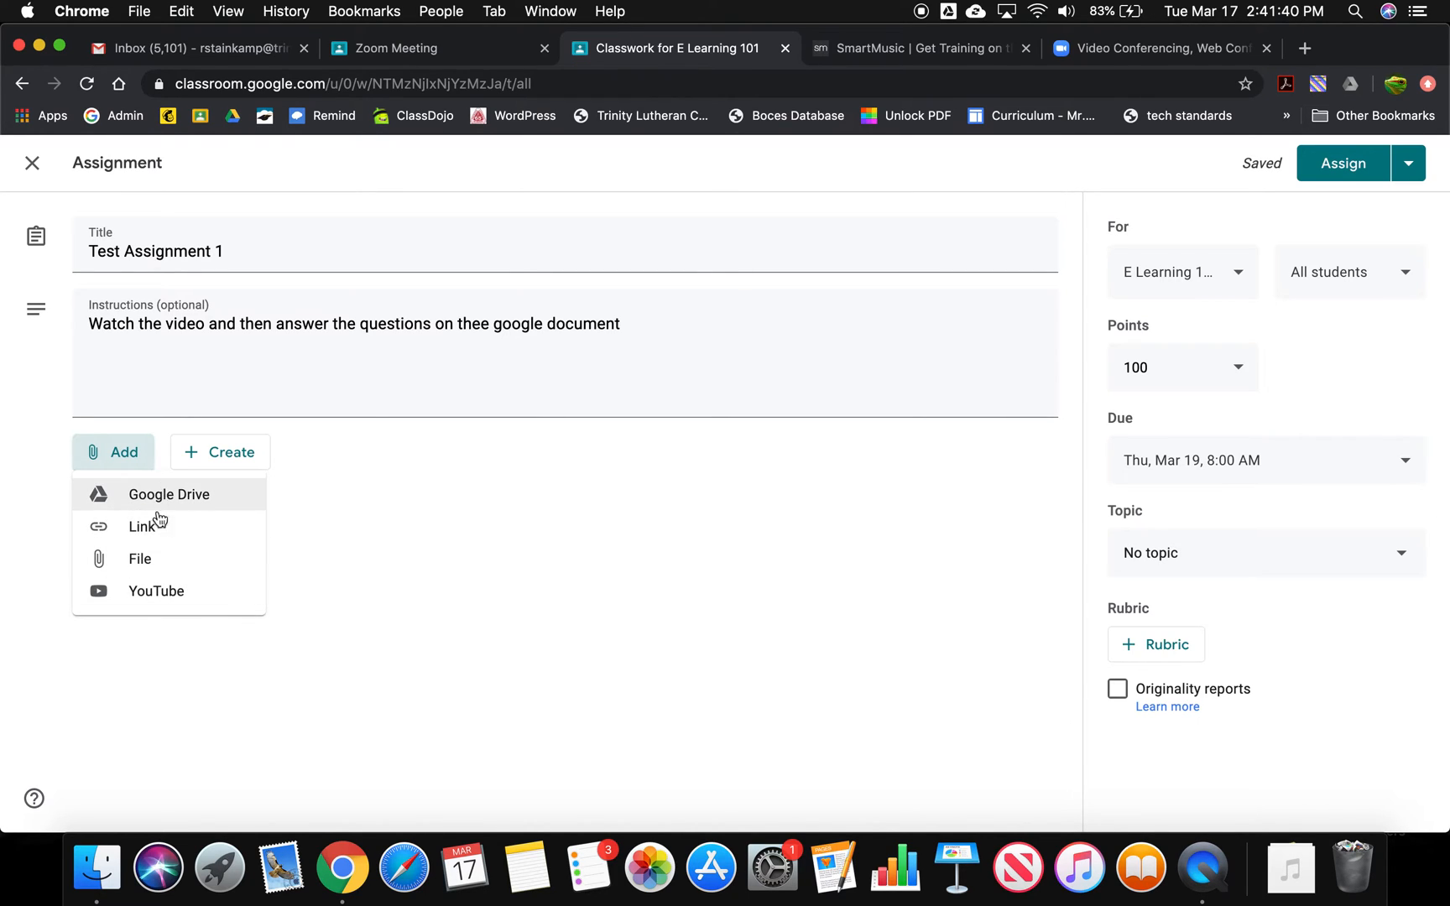
{"action": "left_click", "coordinate": [220, 459]}
Step: Create a new Google Docs attachment for the assignment and name the document "Corona Test Response"
{"action": "left_click", "coordinate": [215, 456]}
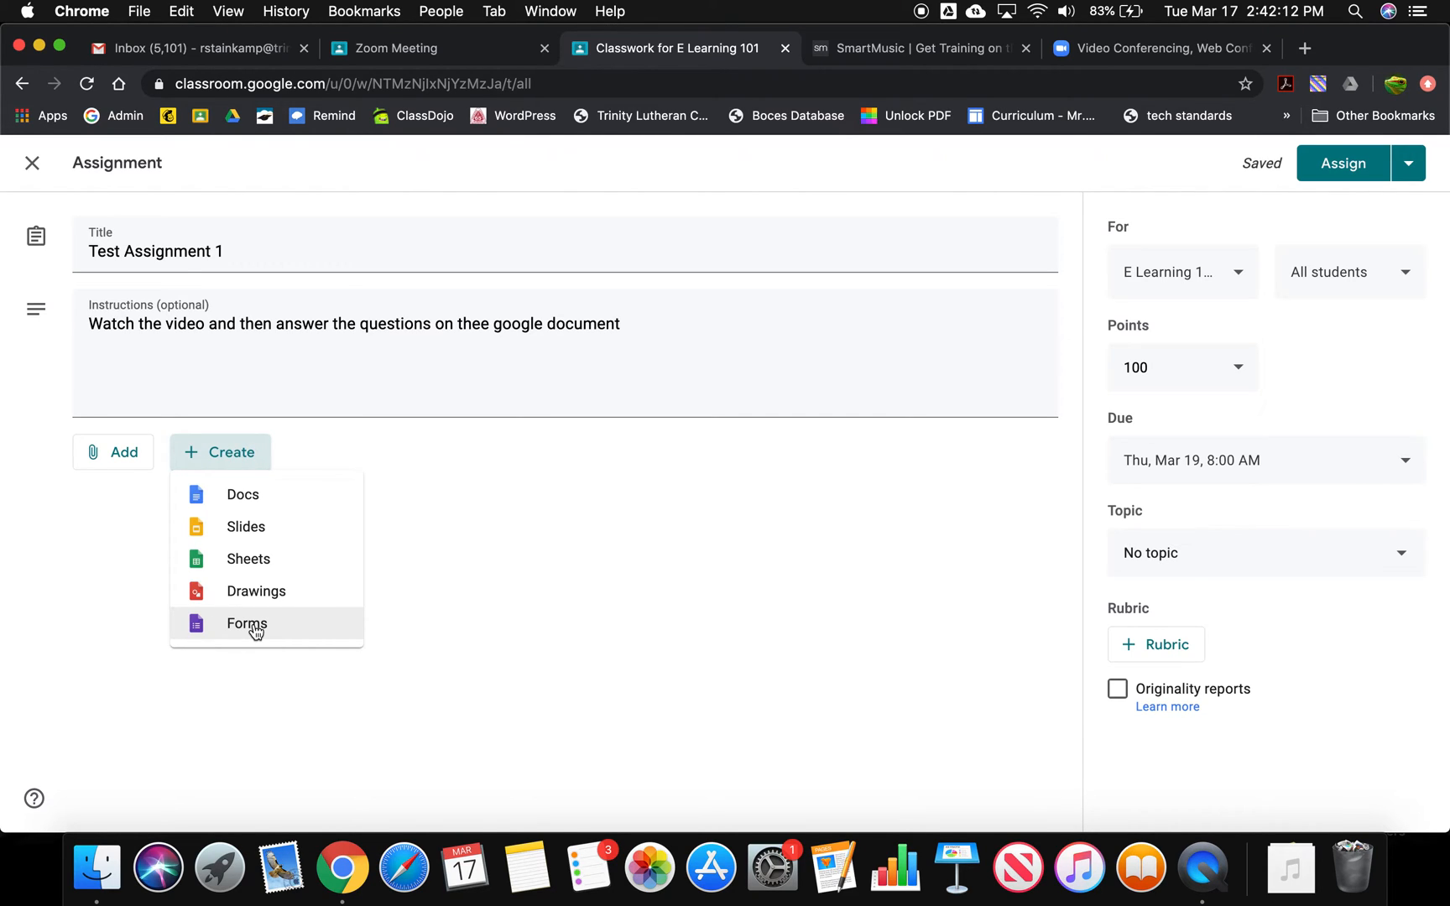
{"action": "left_click", "coordinate": [242, 496]}
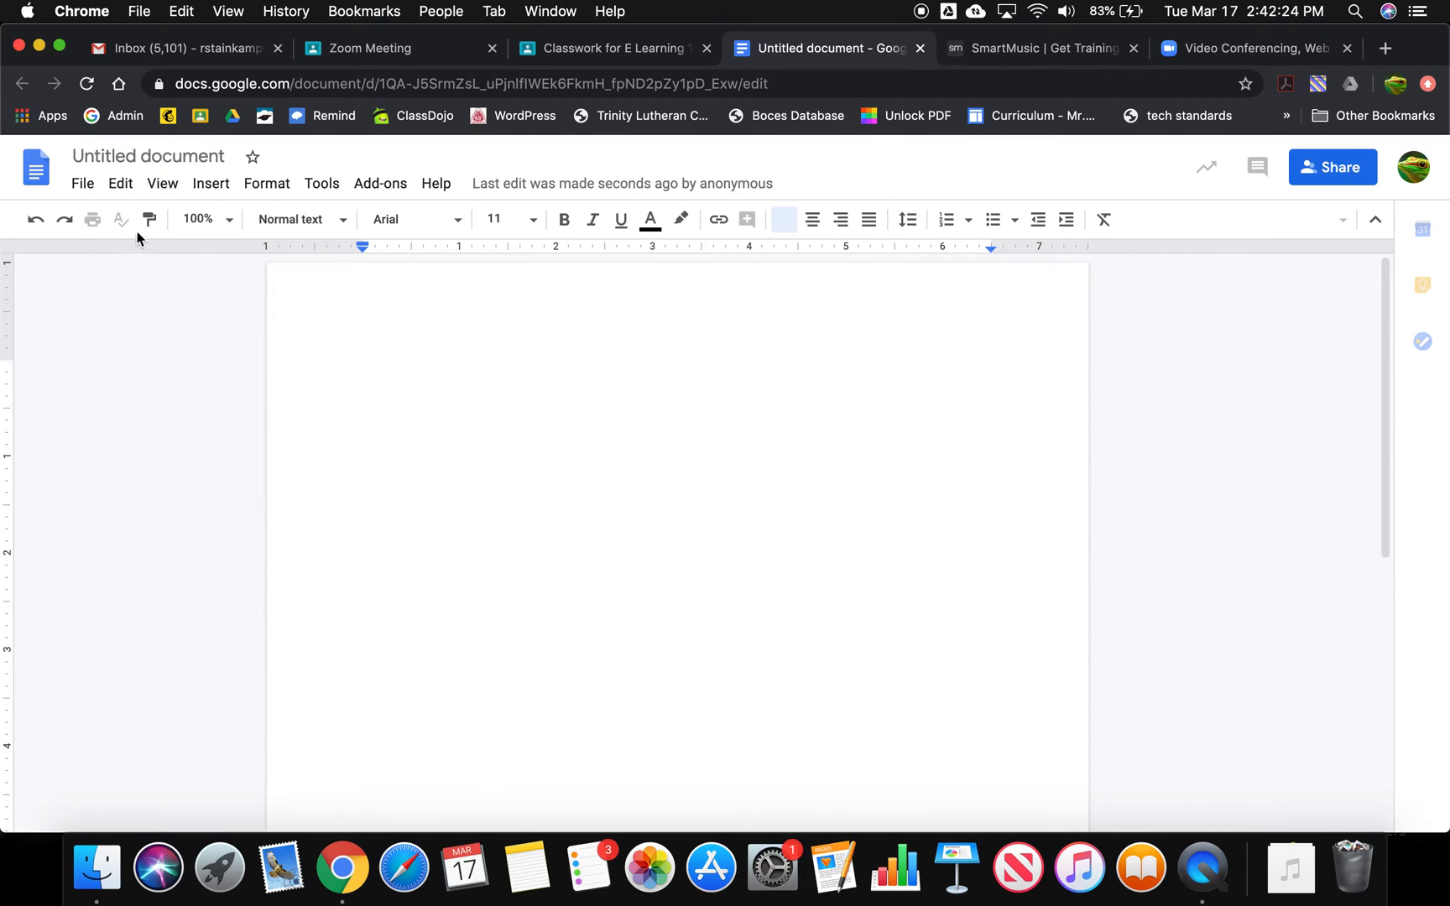
{"action": "left_click", "coordinate": [156, 151]}
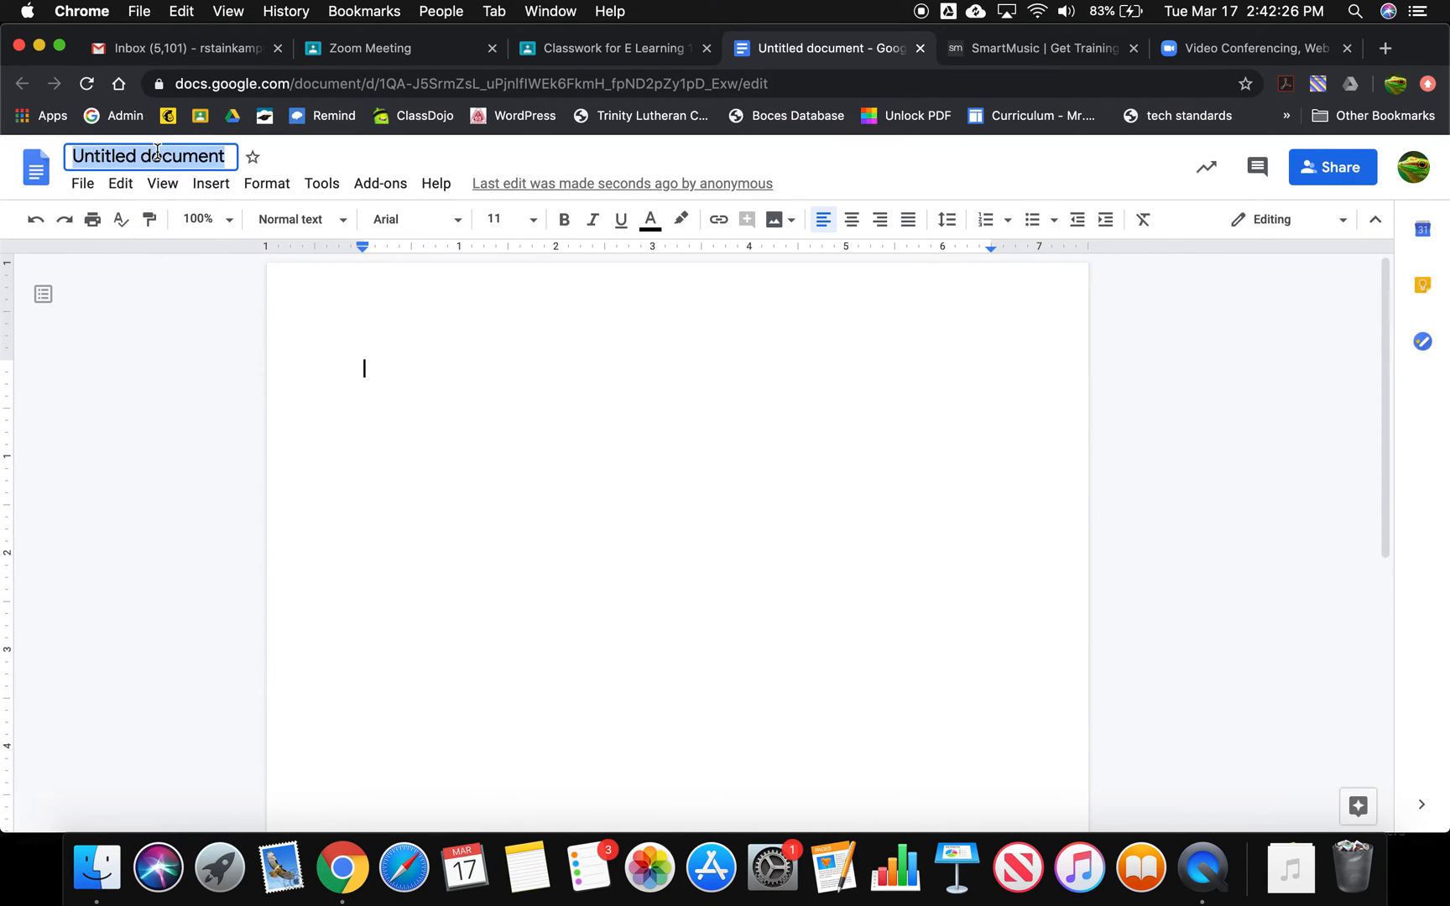
{"action": "type", "text": "Tes"}
{"action": "key", "text": "BackSpace"}
{"action": "key", "text": "BackSpace"}
{"action": "key", "text": "BackSpace"}
{"action": "type", "text": "Cor"}
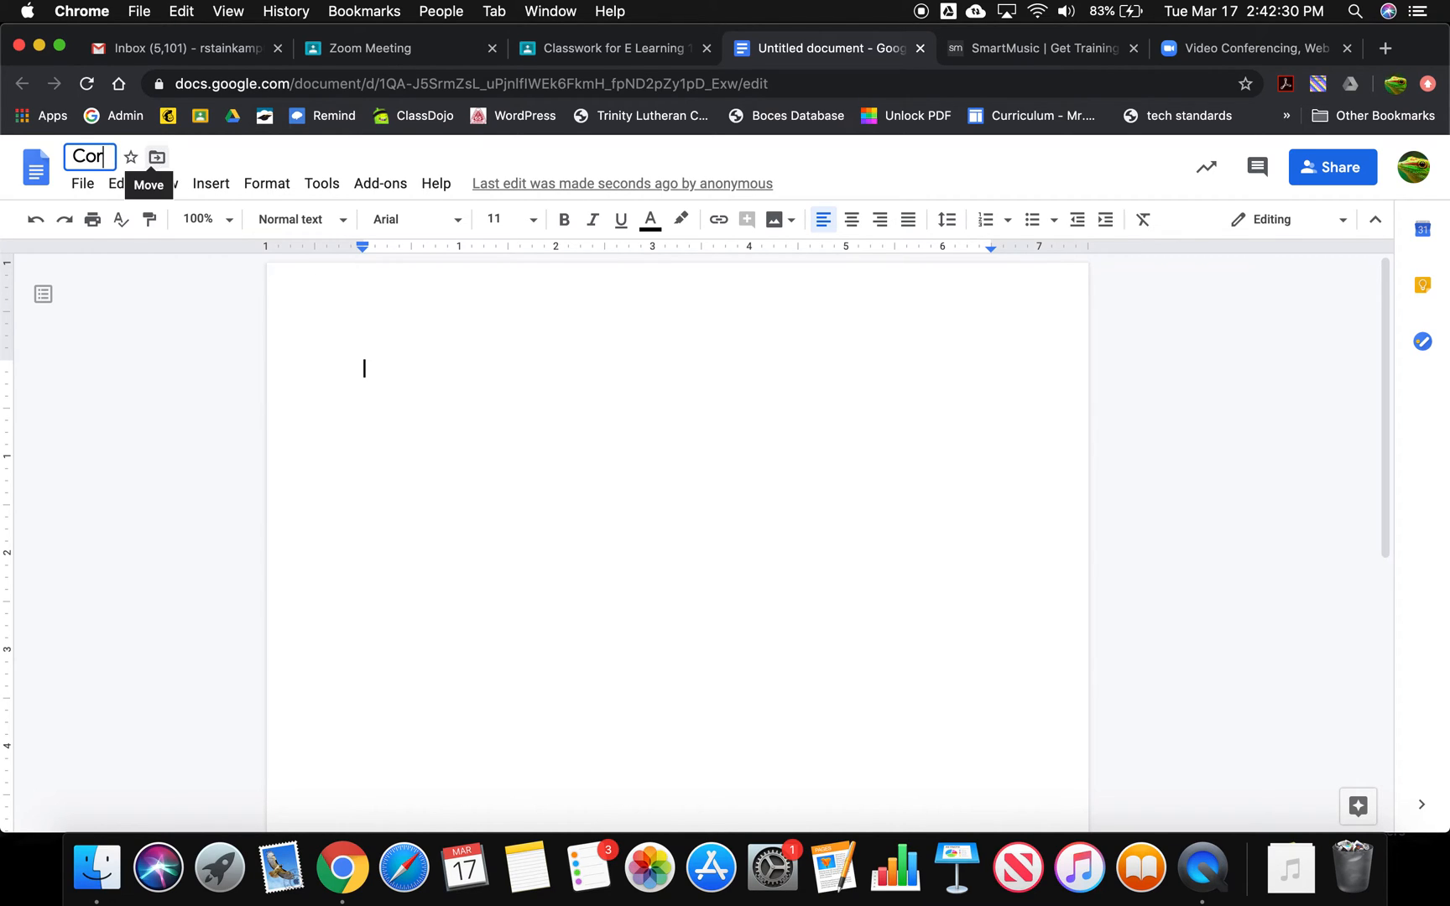
{"action": "type", "text": "ona Test Re"}
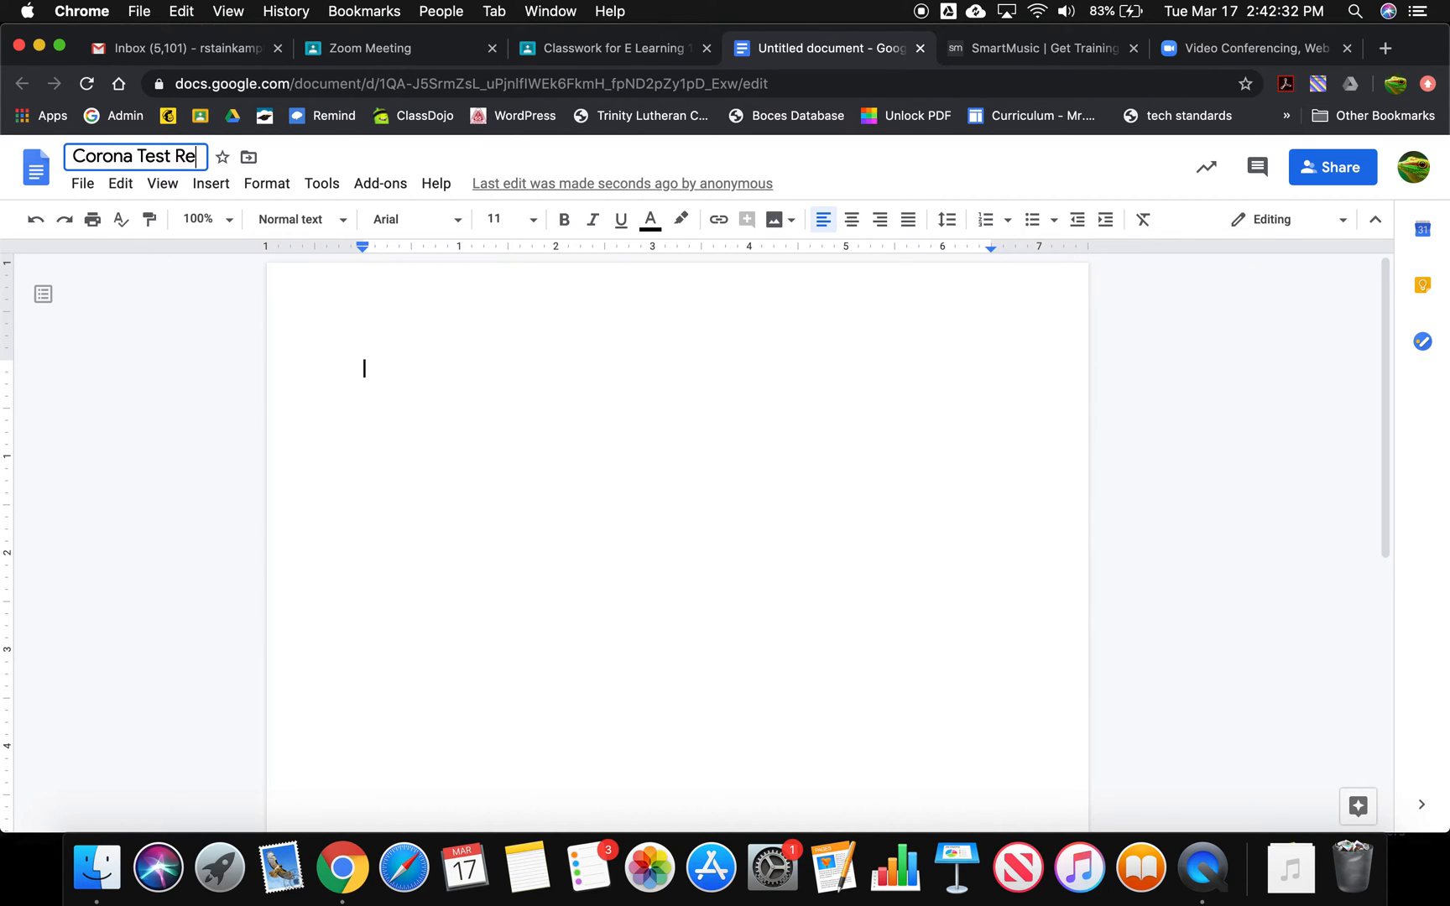
{"action": "type", "text": "sponse"}
Step: Write "Please write the answers below." in the document body and close it to return to the assignment
{"action": "left_click", "coordinate": [376, 369]}
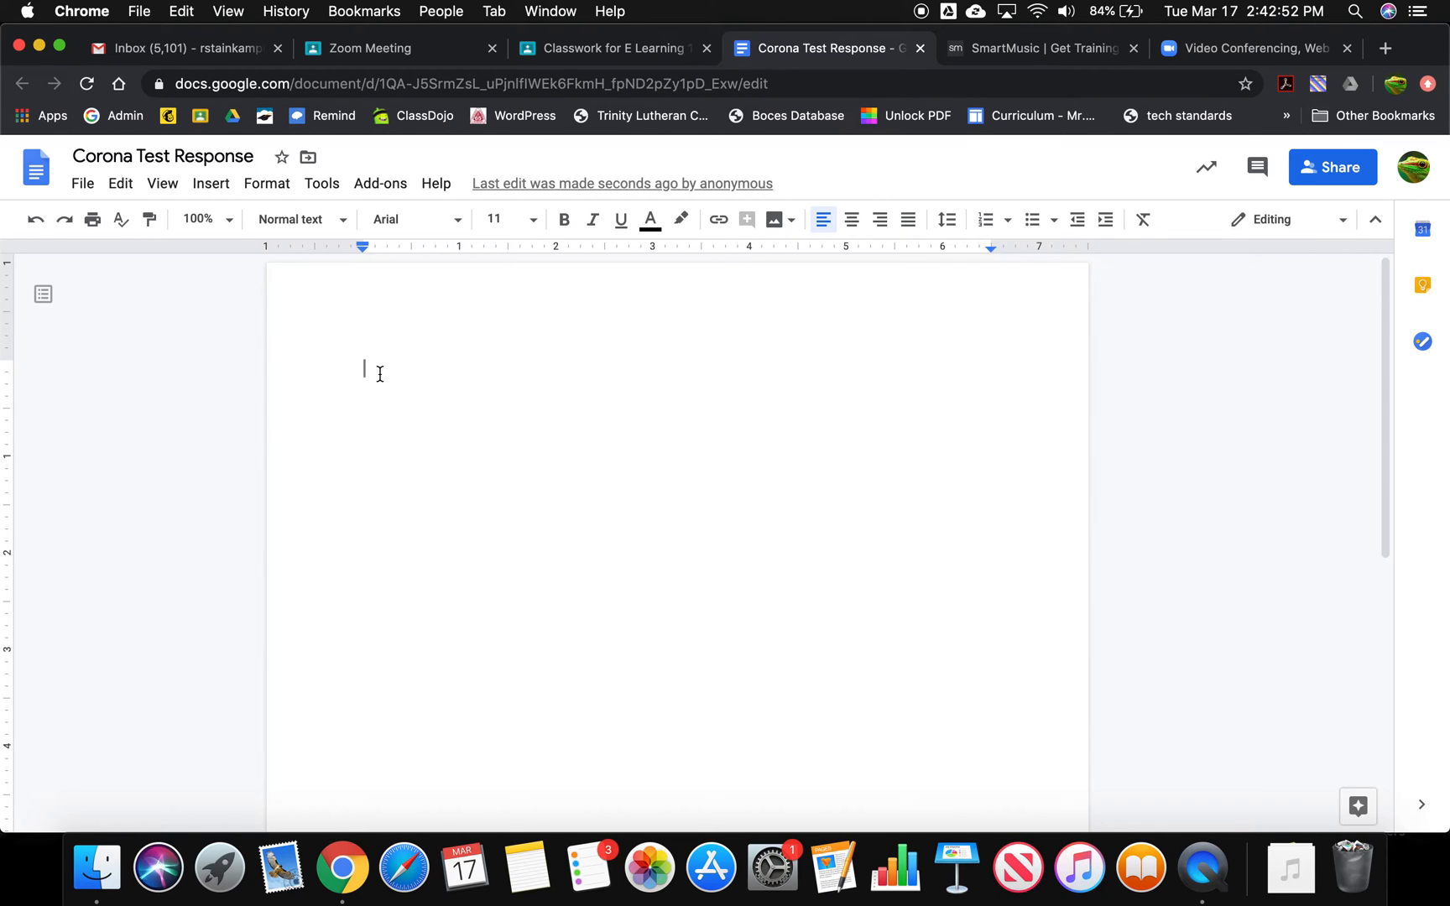
{"action": "type", "text": "Pleas"}
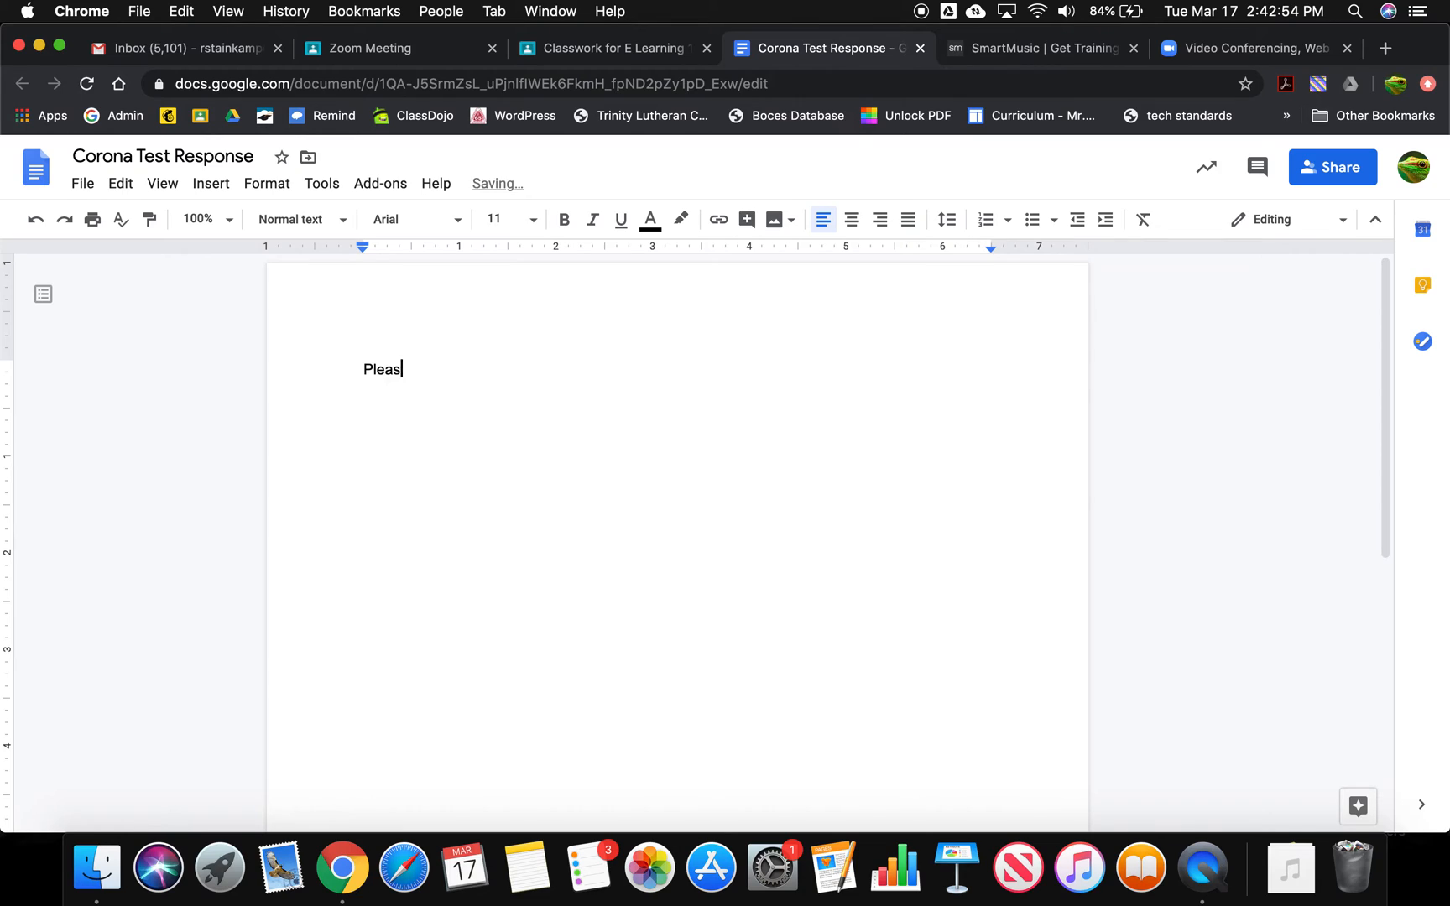
{"action": "type", "text": "e write the answers b"}
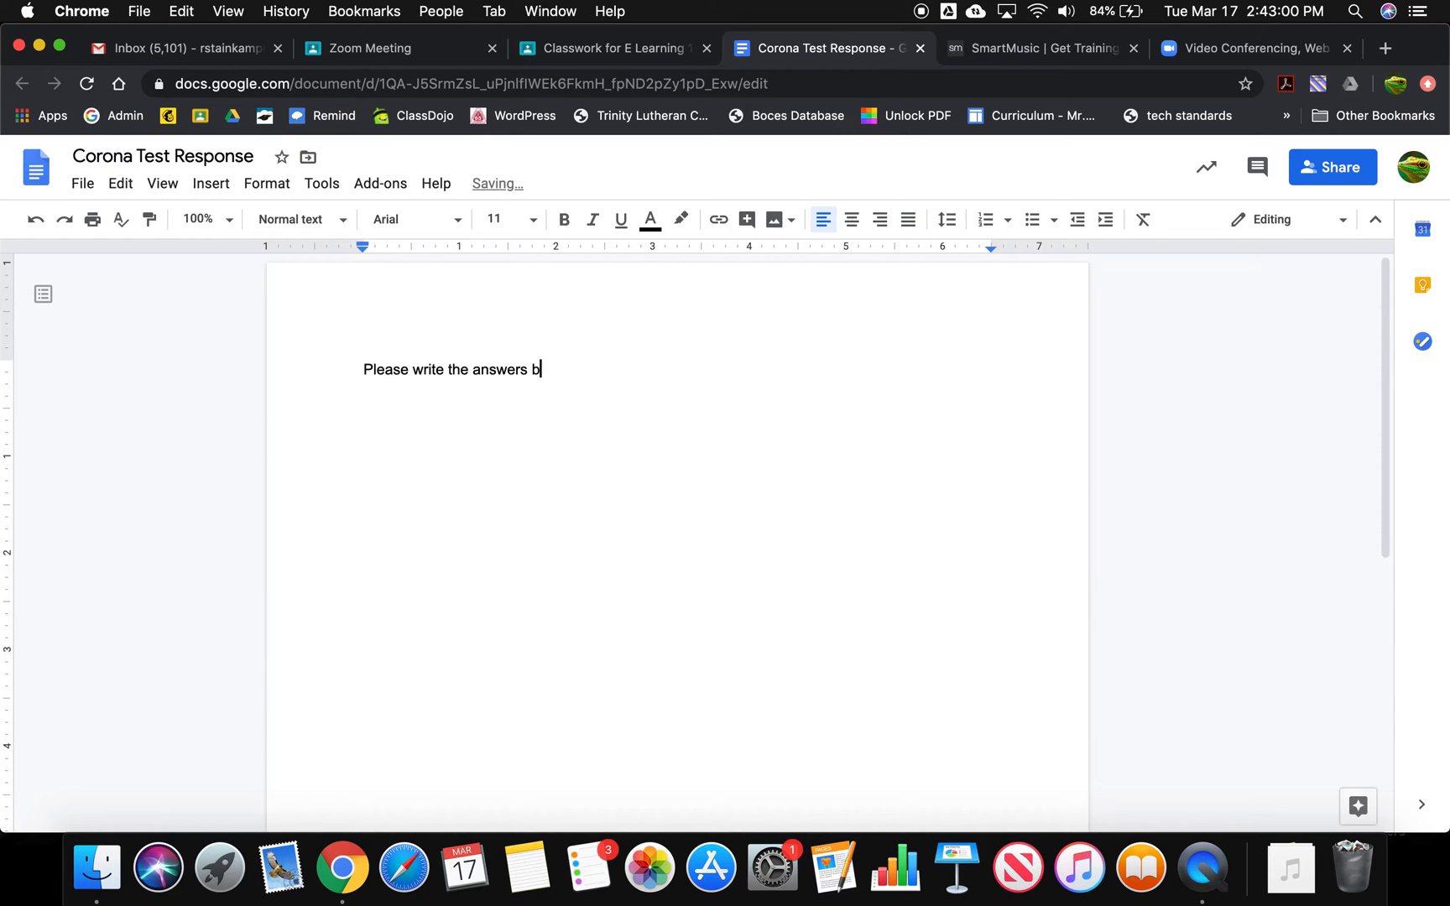
{"action": "type", "text": "elow."}
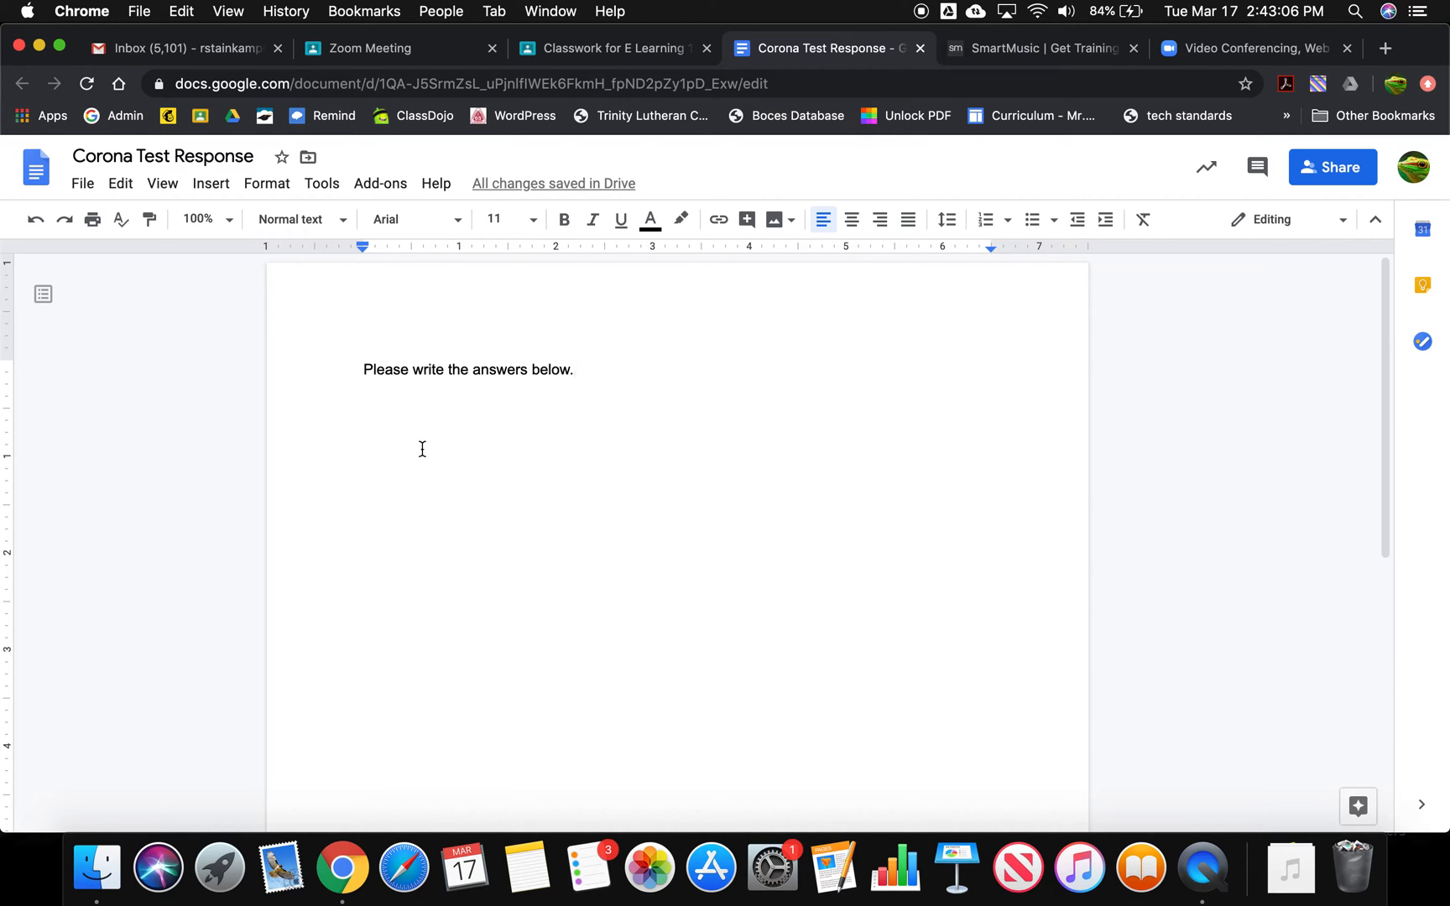
{"action": "left_click", "coordinate": [920, 48]}
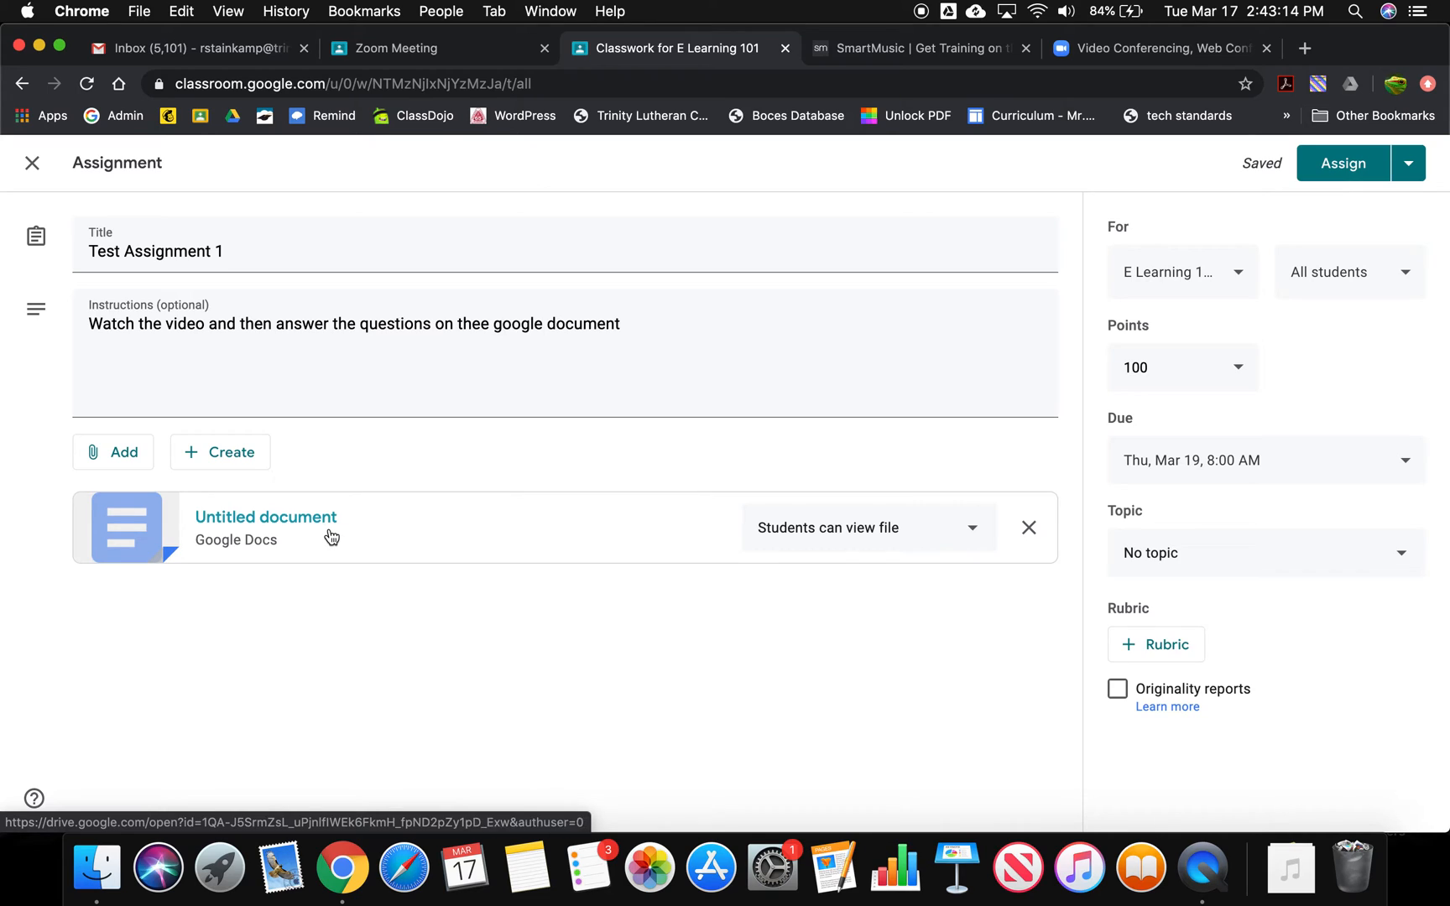
Step: Set the attached document to make a copy for each student and check the document's content
{"action": "left_click", "coordinate": [851, 535]}
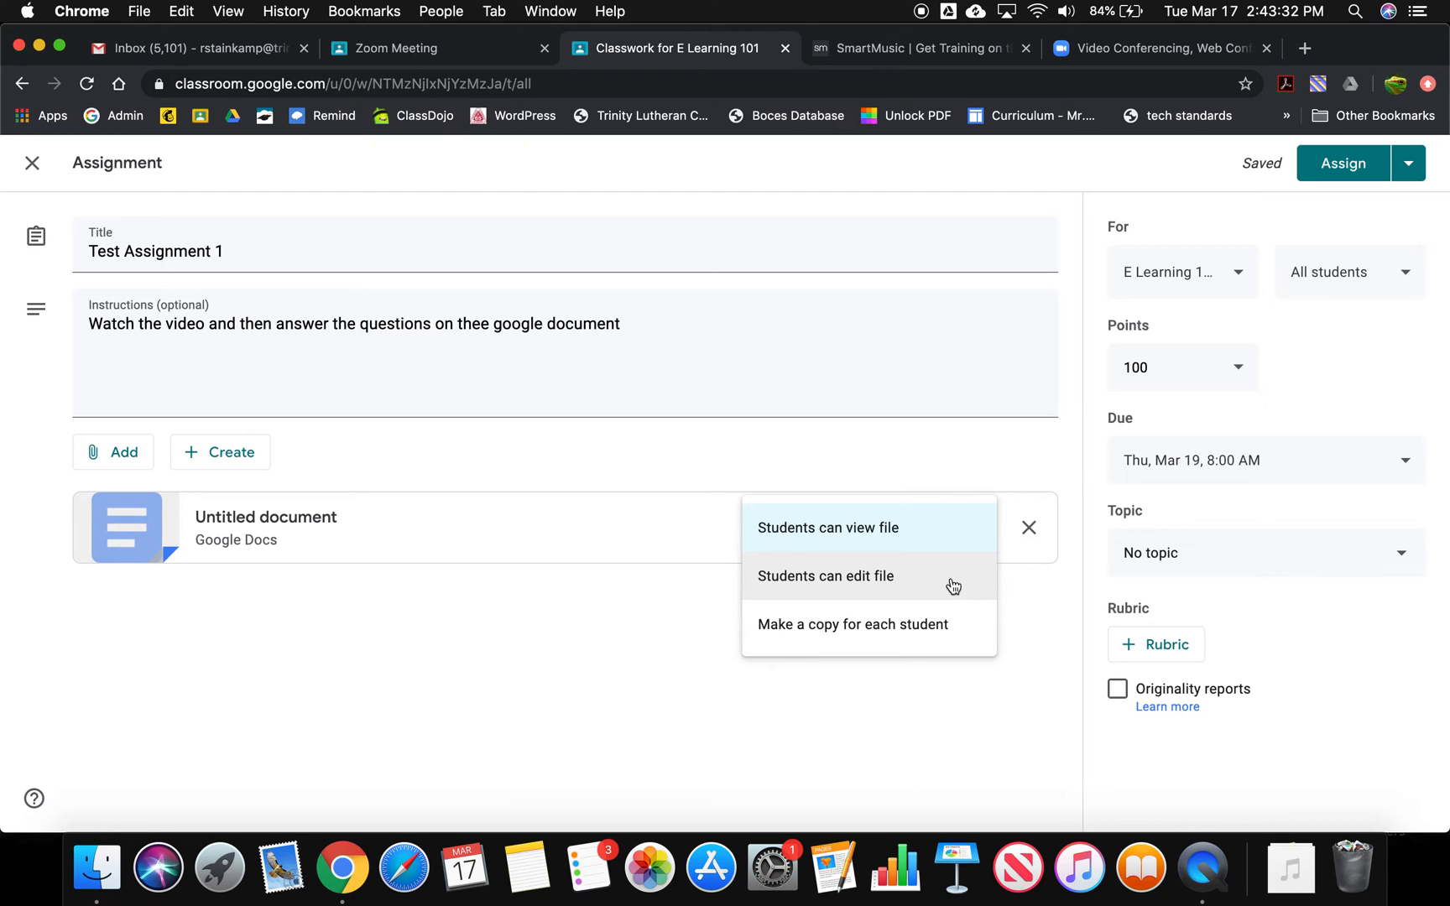
{"action": "left_click", "coordinate": [924, 631]}
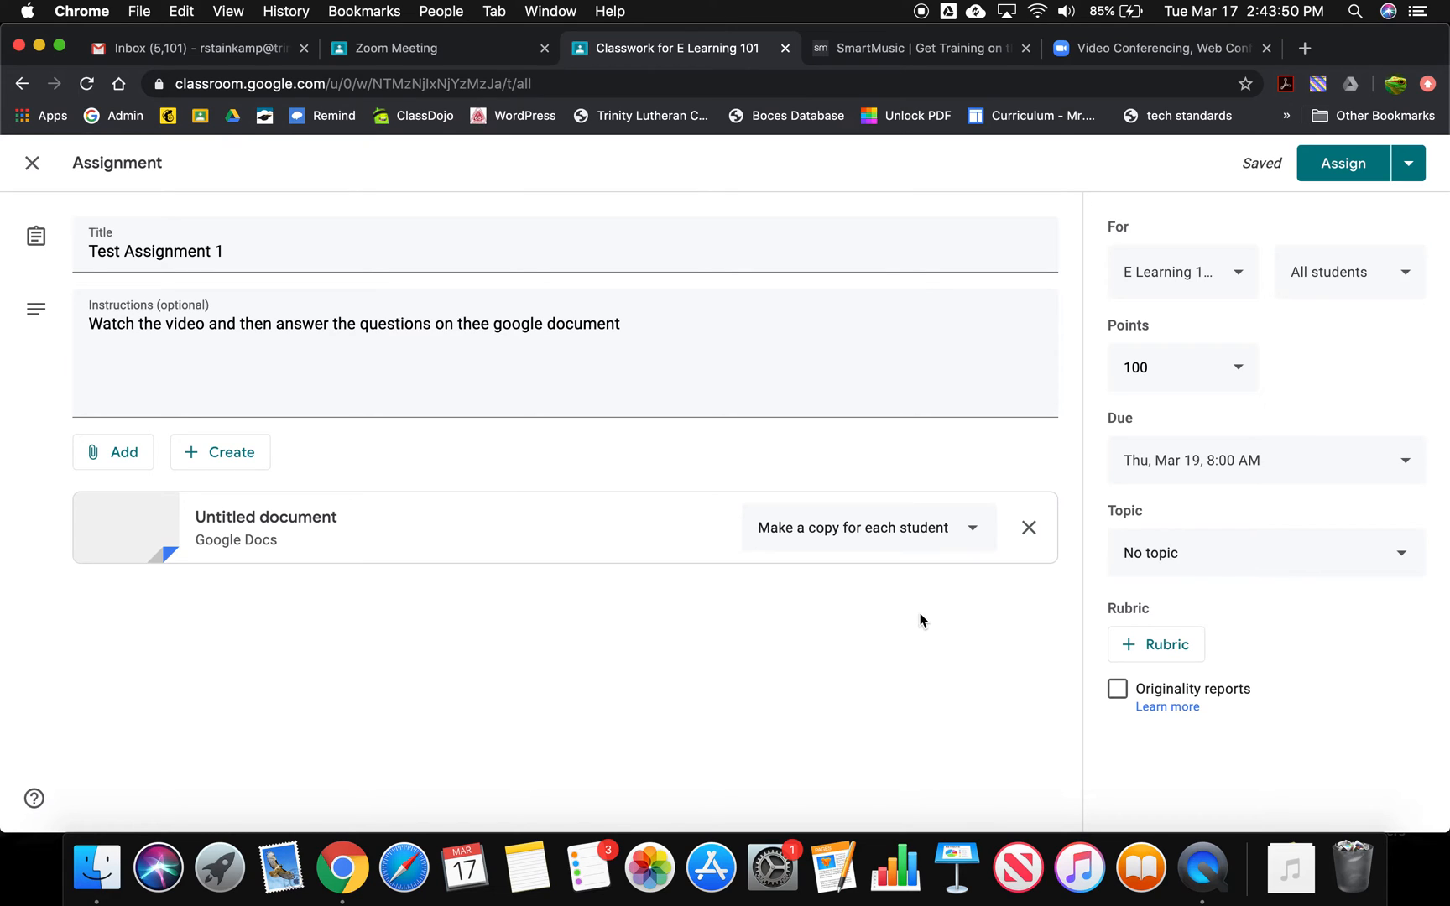
{"action": "left_click", "coordinate": [312, 522]}
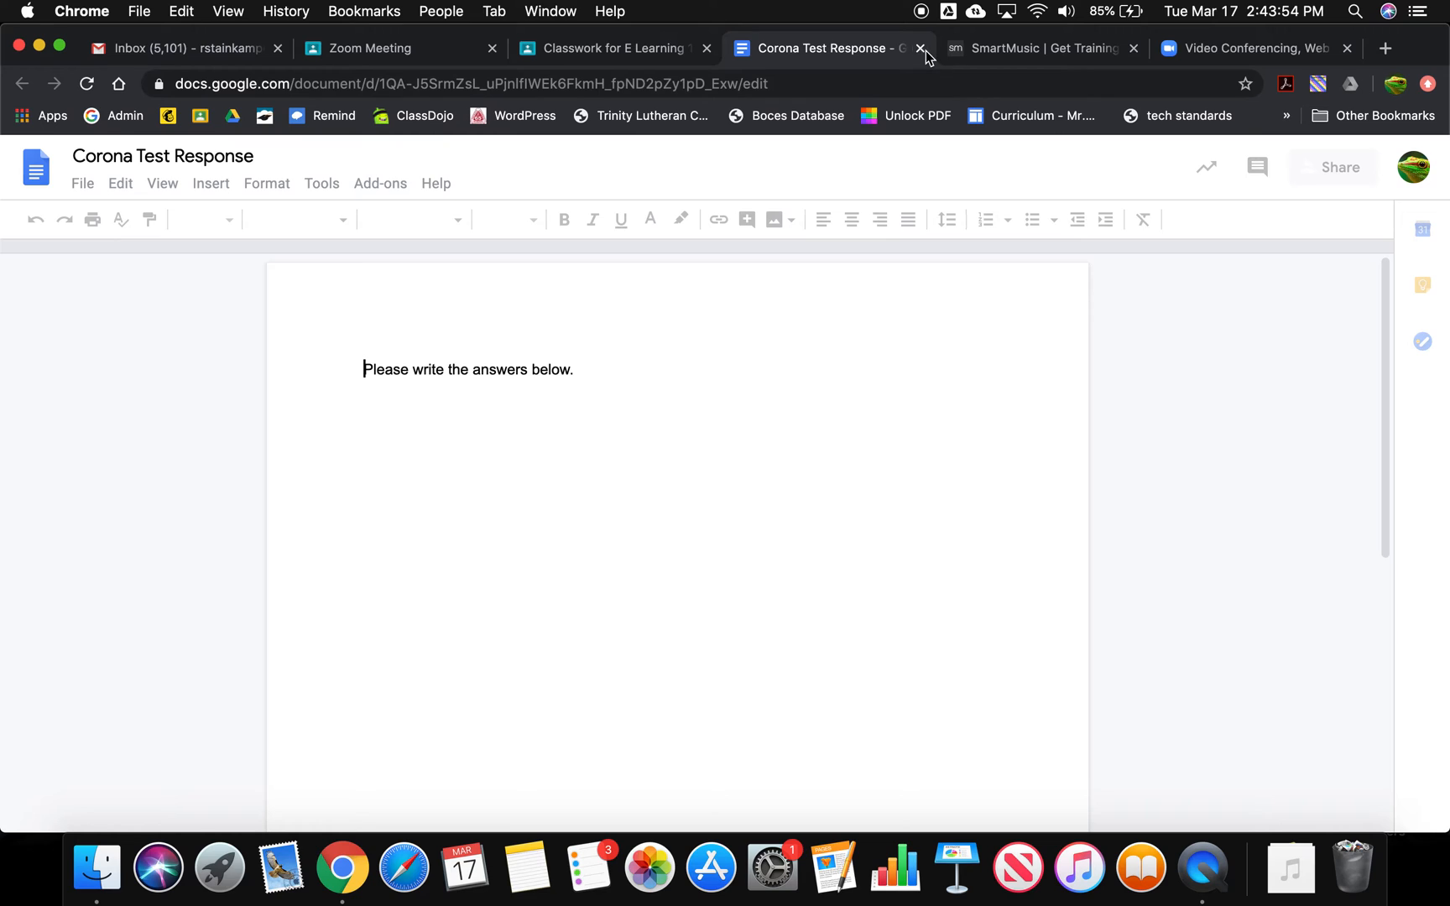
{"action": "left_click", "coordinate": [924, 50]}
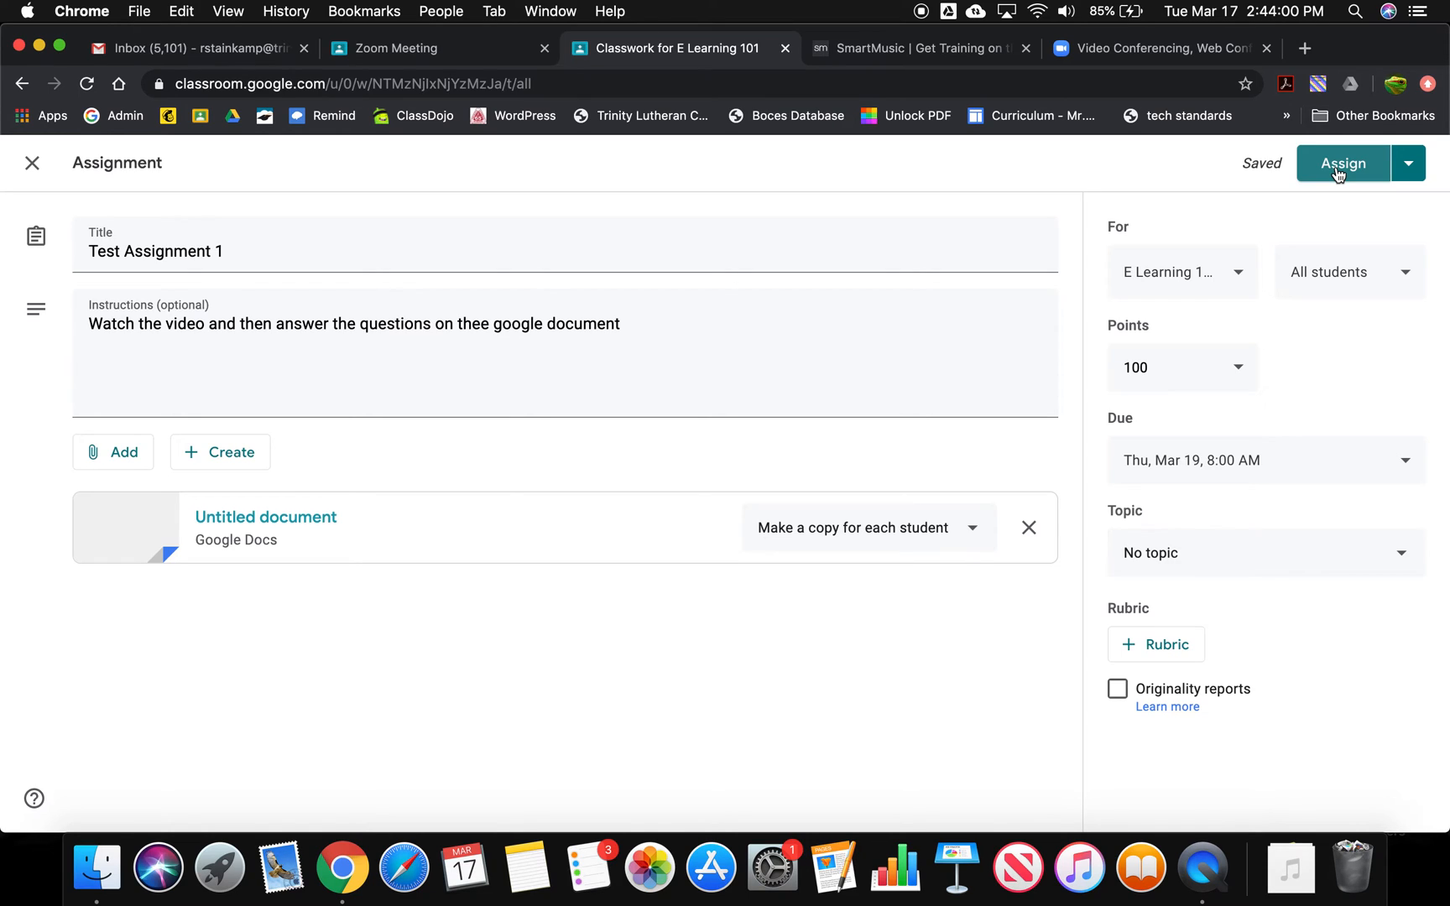
Step: Review the assignment's posting options and assign Test Assignment 1 to the class
{"action": "left_click", "coordinate": [1402, 167]}
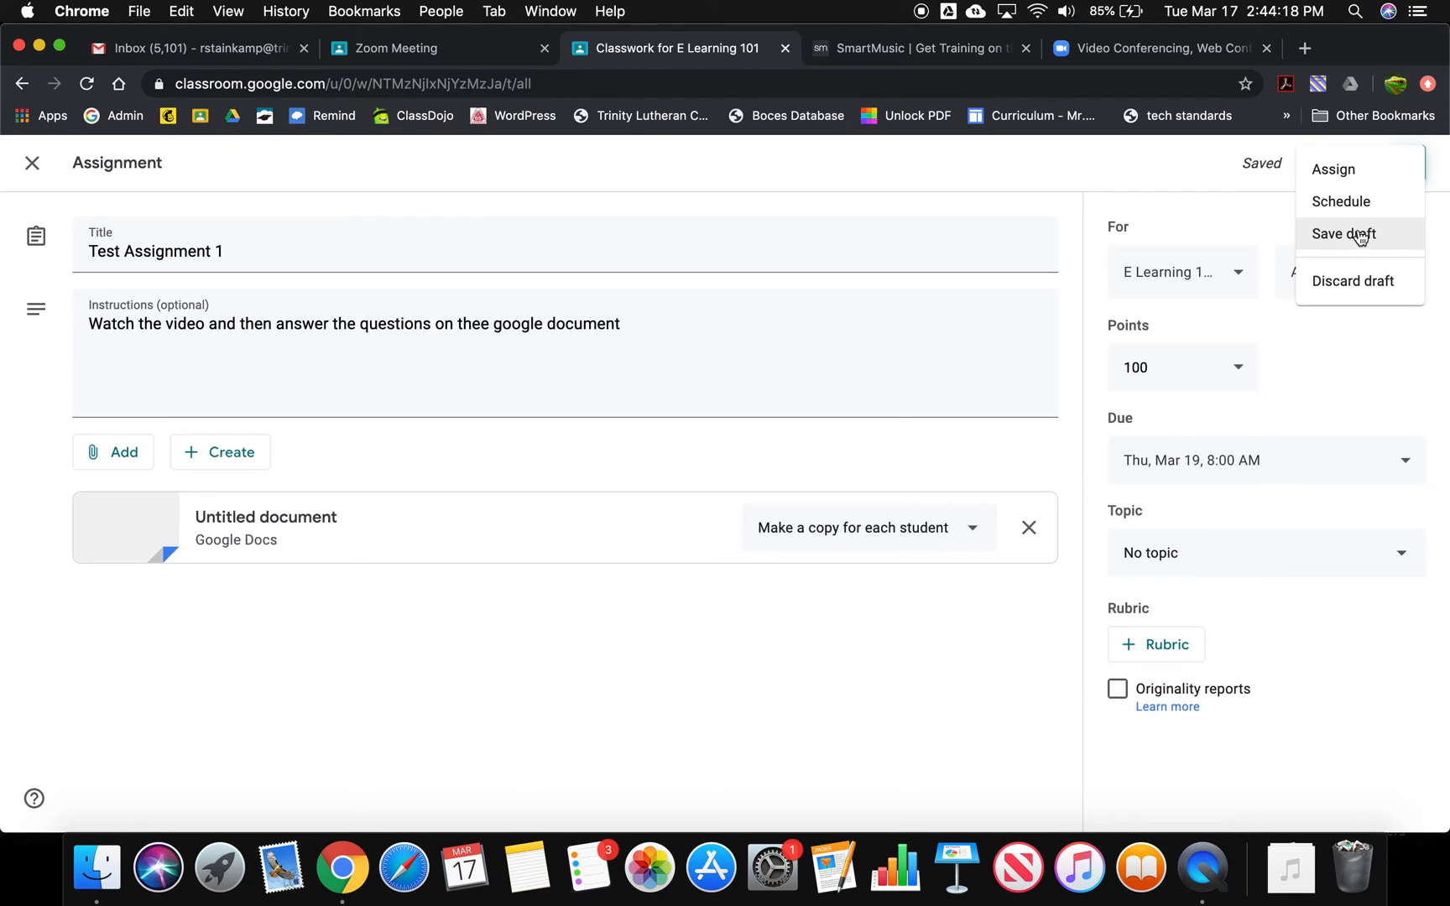
{"action": "left_click", "coordinate": [1275, 210]}
{"action": "left_click", "coordinate": [1349, 172]}
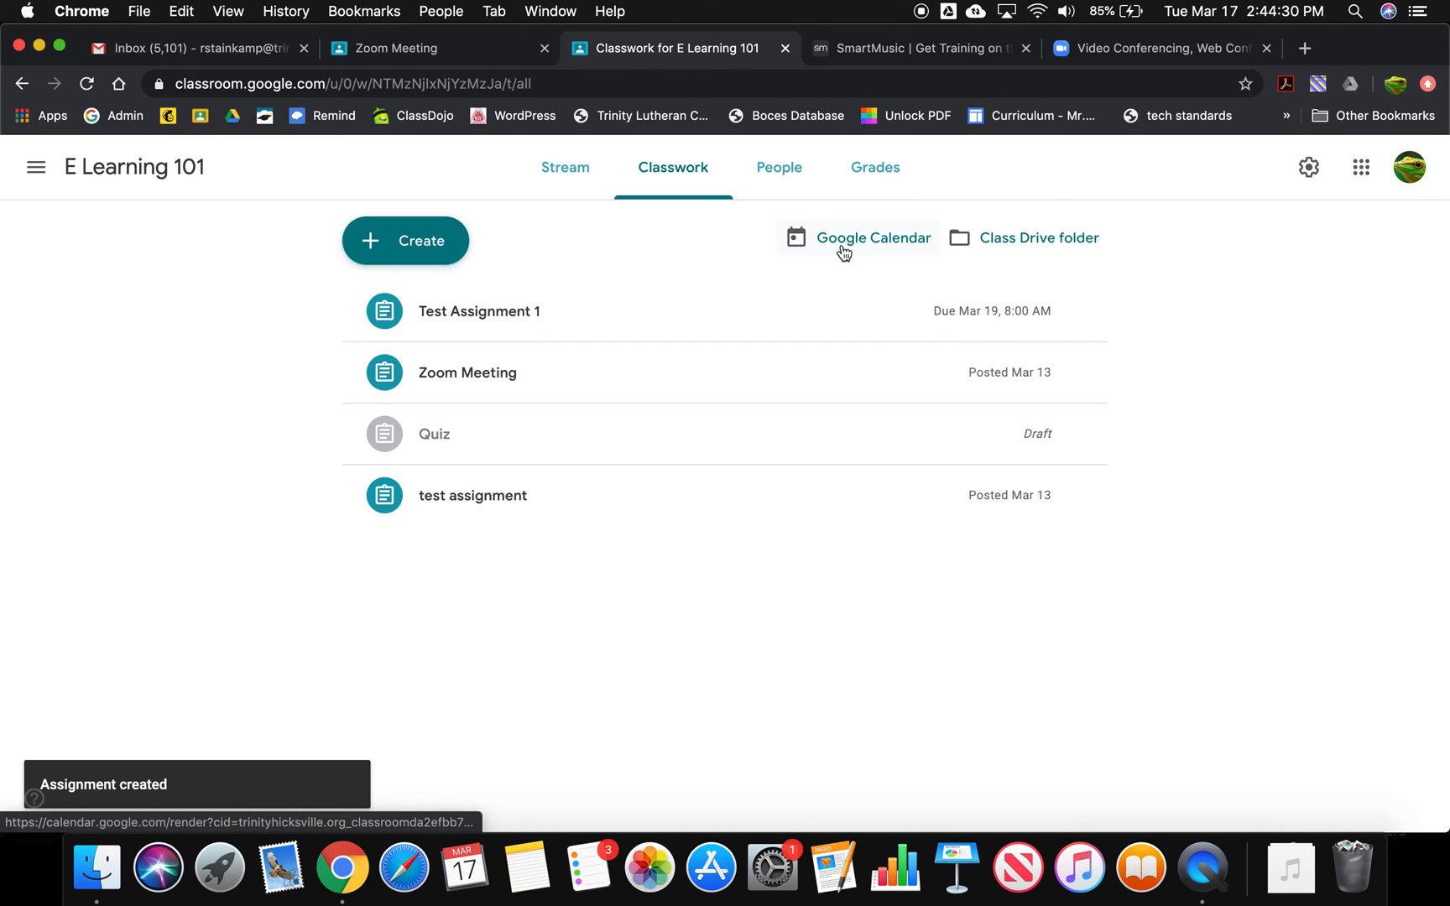
Step: View the class stream to check the new assignment post and the upcoming due work
{"action": "left_click", "coordinate": [558, 169]}
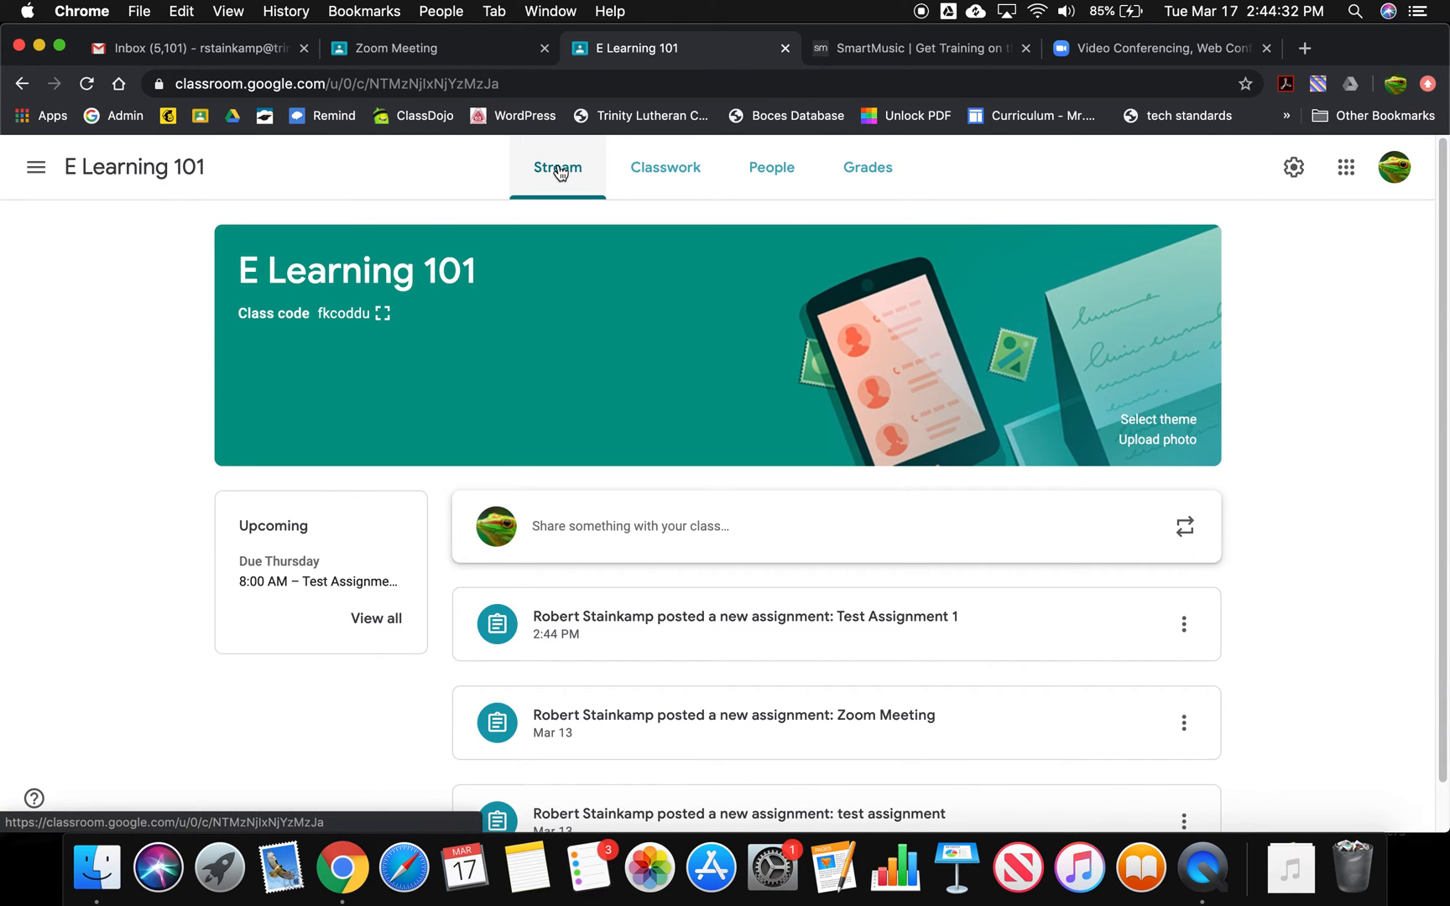
{"action": "scroll", "coordinate": [839, 545], "scroll_direction": "down", "scroll_amount": 2}
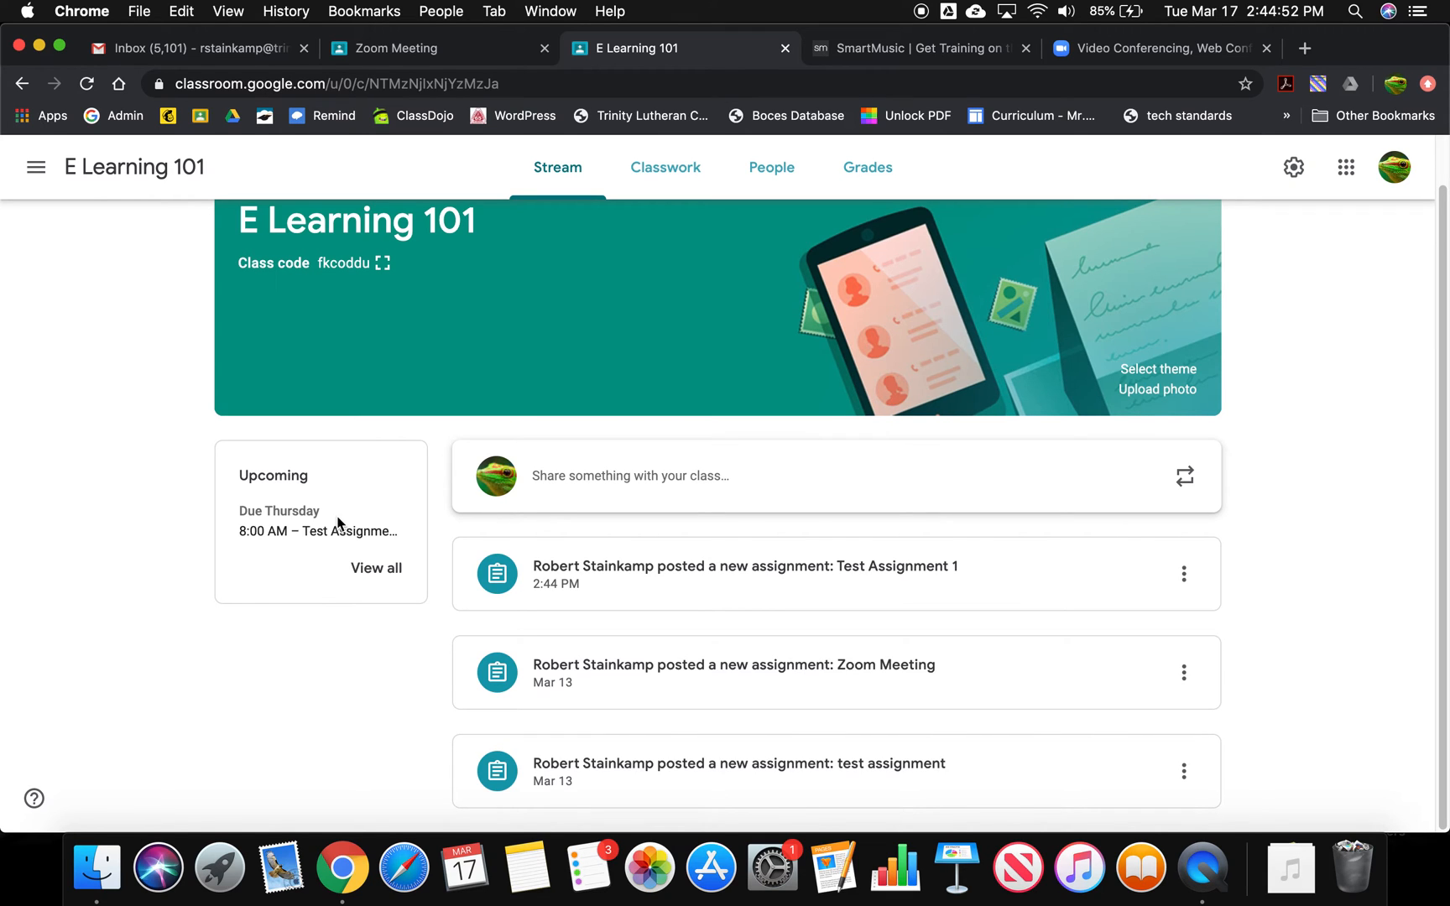
{"action": "scroll", "coordinate": [857, 566], "scroll_direction": "up", "scroll_amount": 2}
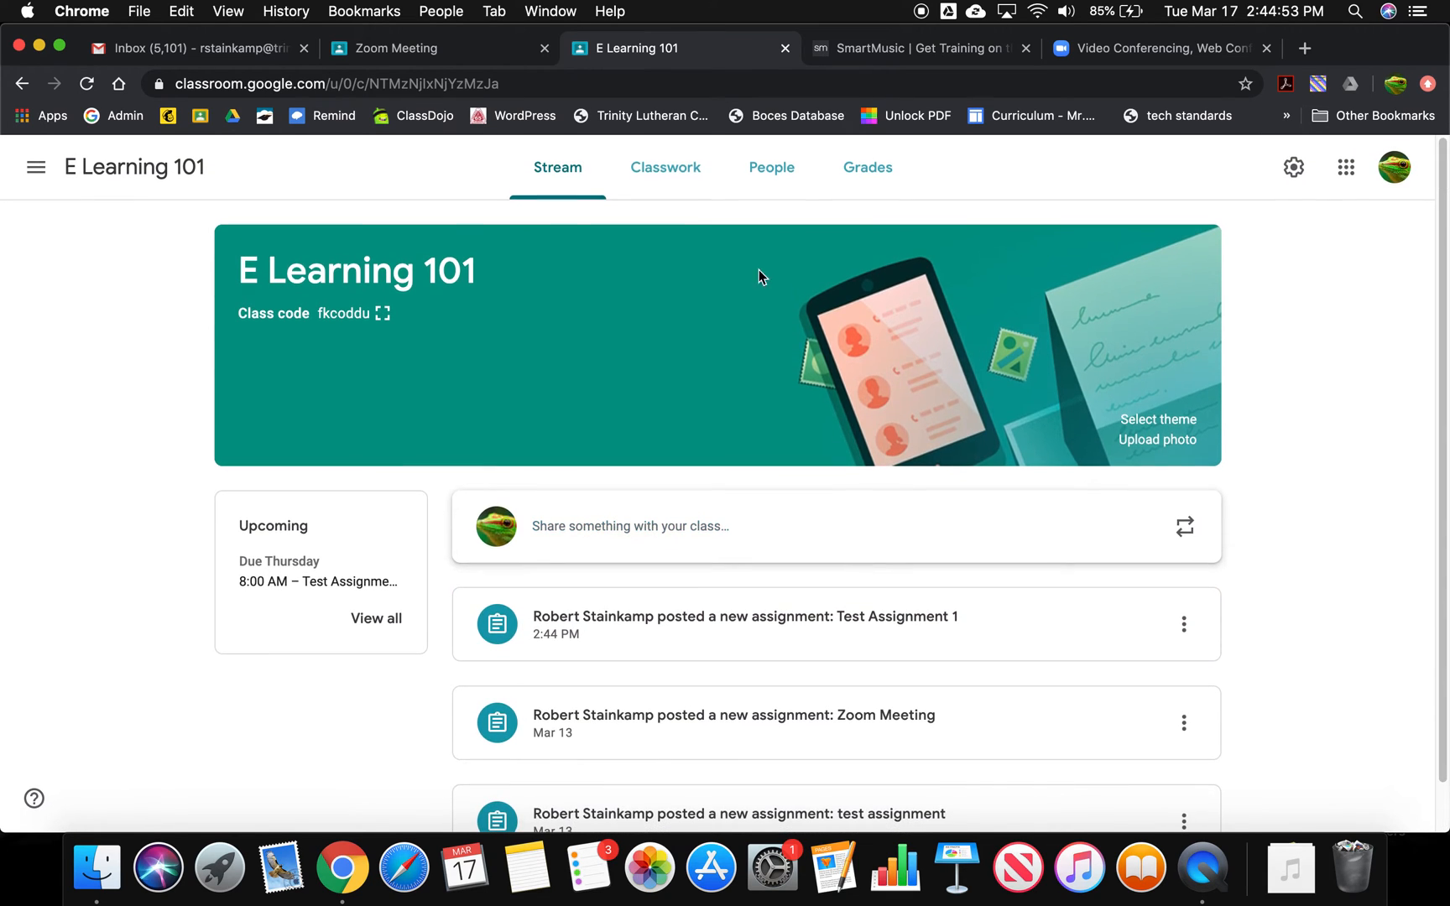
Step: Expand Test Assignment 1 in the classwork list and check its attached Corona Test Response document
{"action": "left_click", "coordinate": [685, 170]}
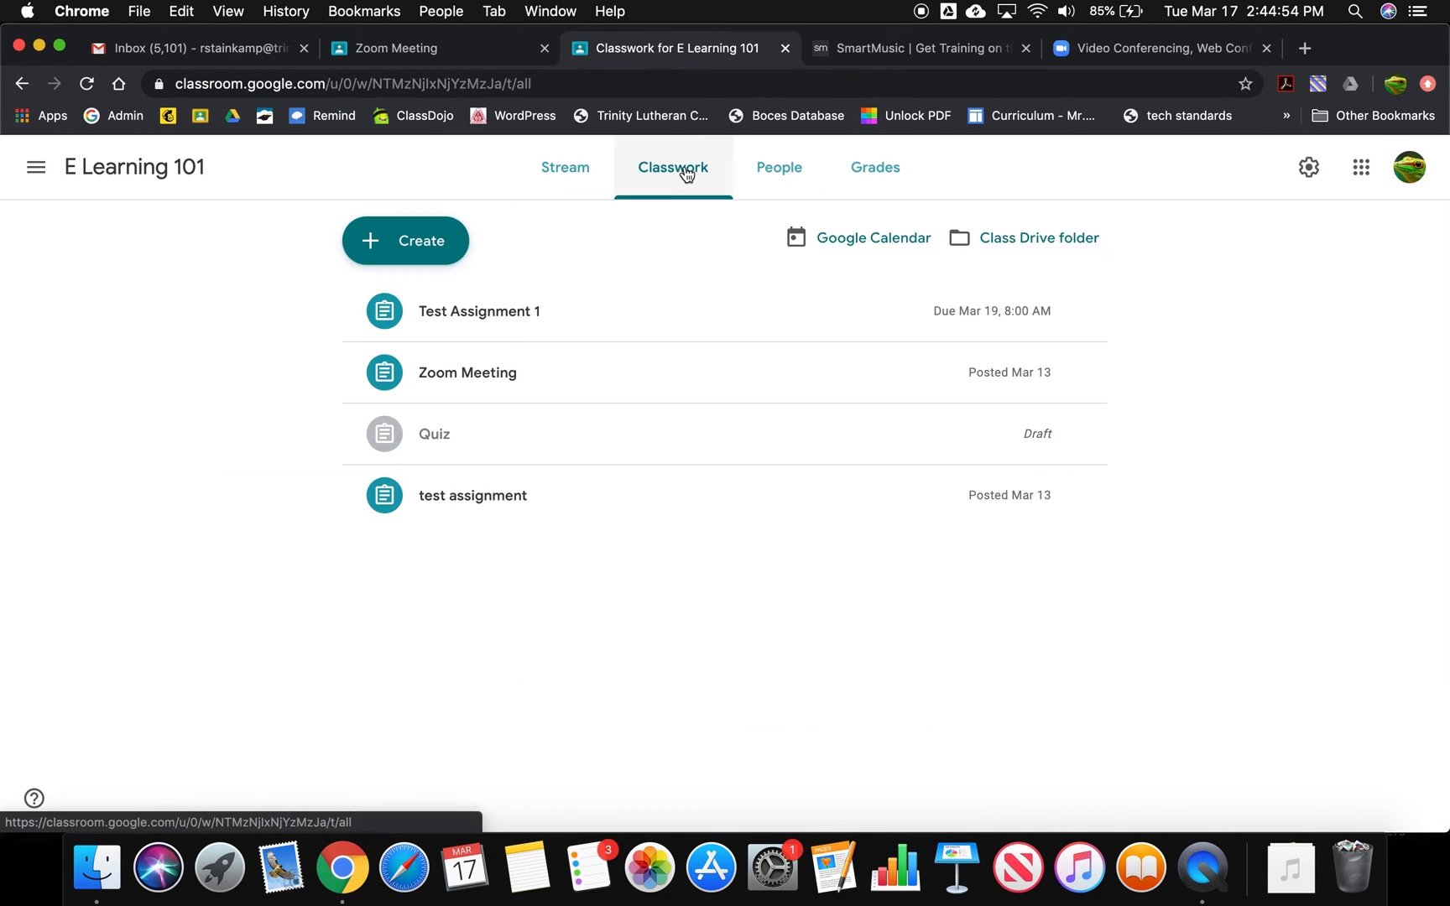
{"action": "left_click", "coordinate": [597, 313]}
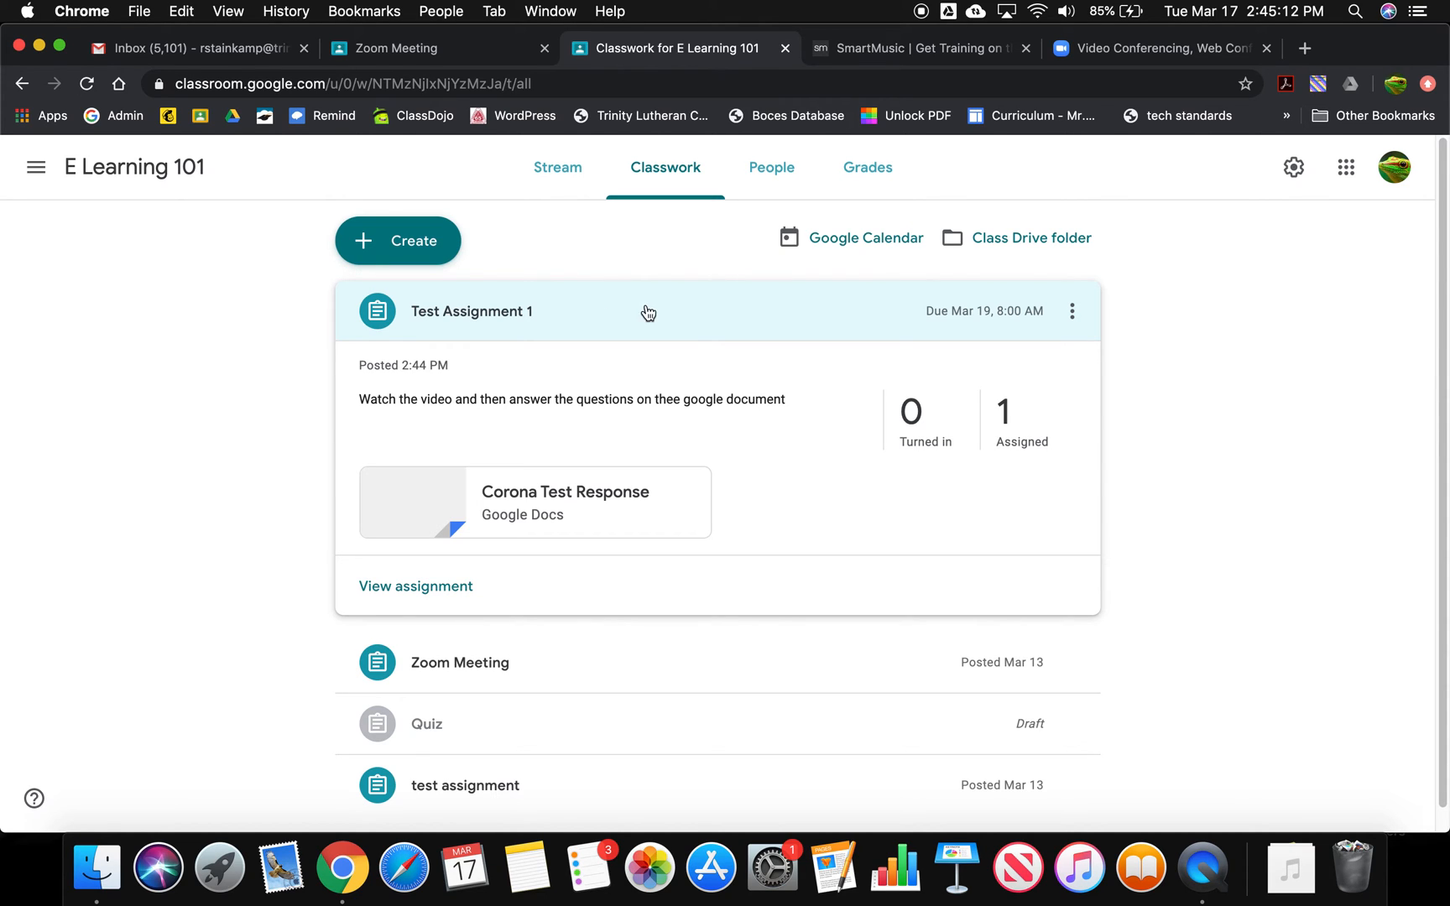
{"action": "left_click", "coordinate": [437, 501]}
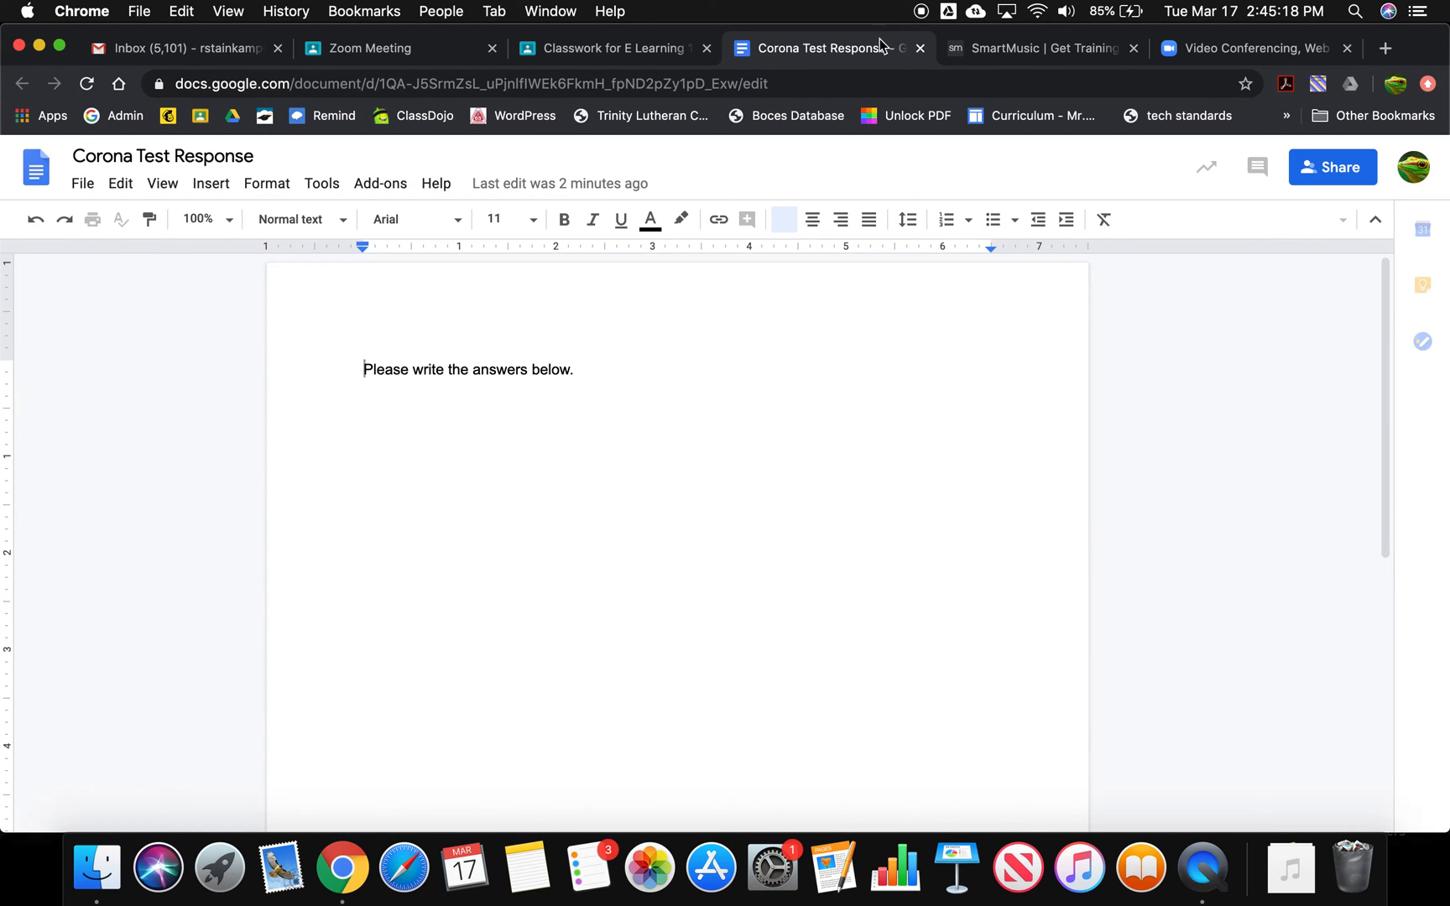
{"action": "key", "text": "super+w"}
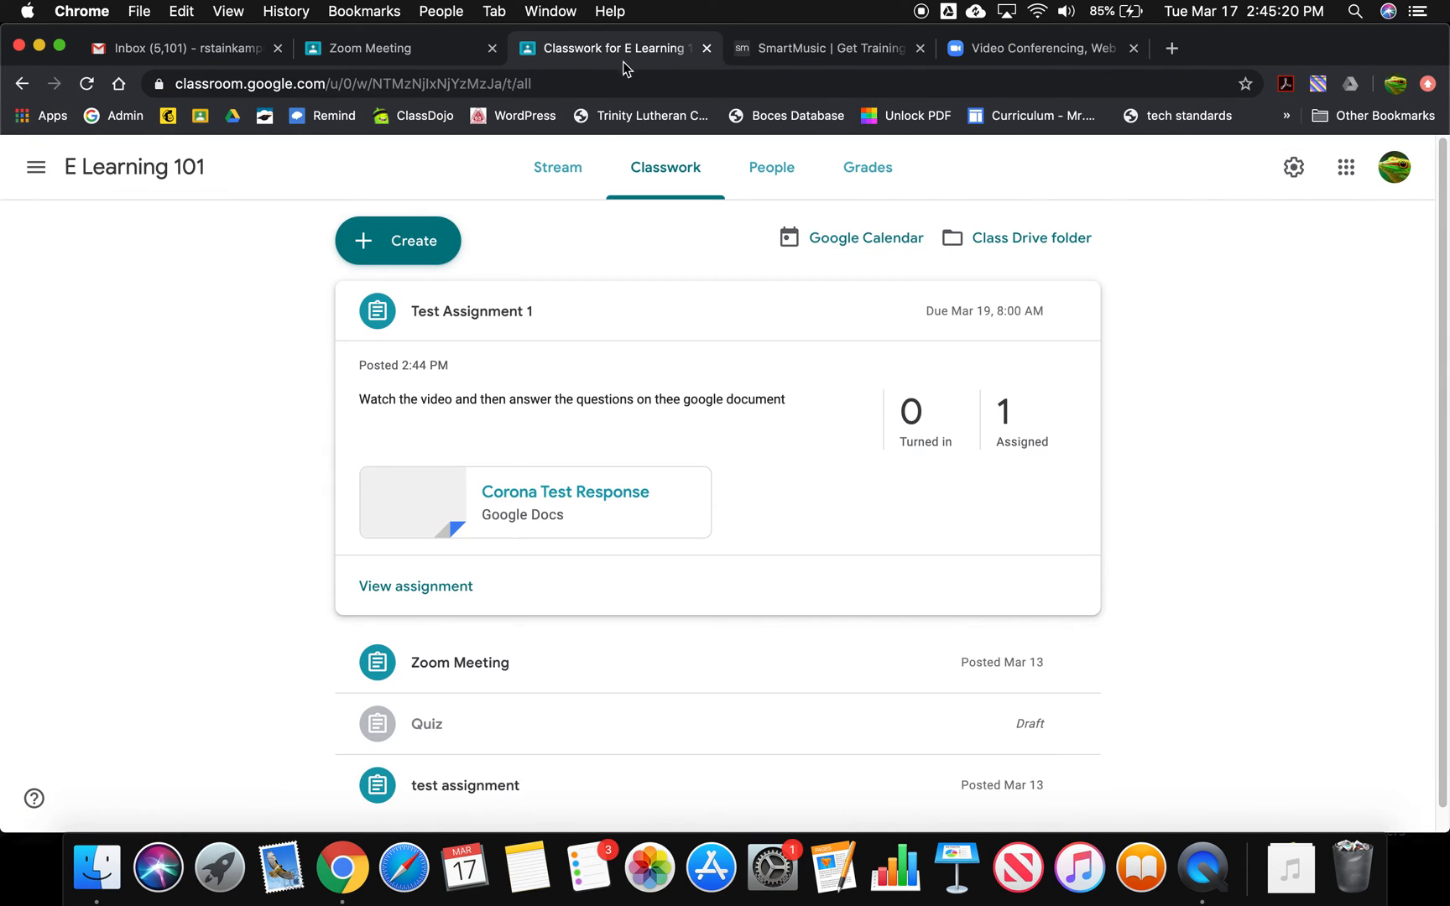
Step: Open the student's copy of the document from the assignment's student work and post the private comment "Hey, Everything ok?"
{"action": "left_click", "coordinate": [401, 592]}
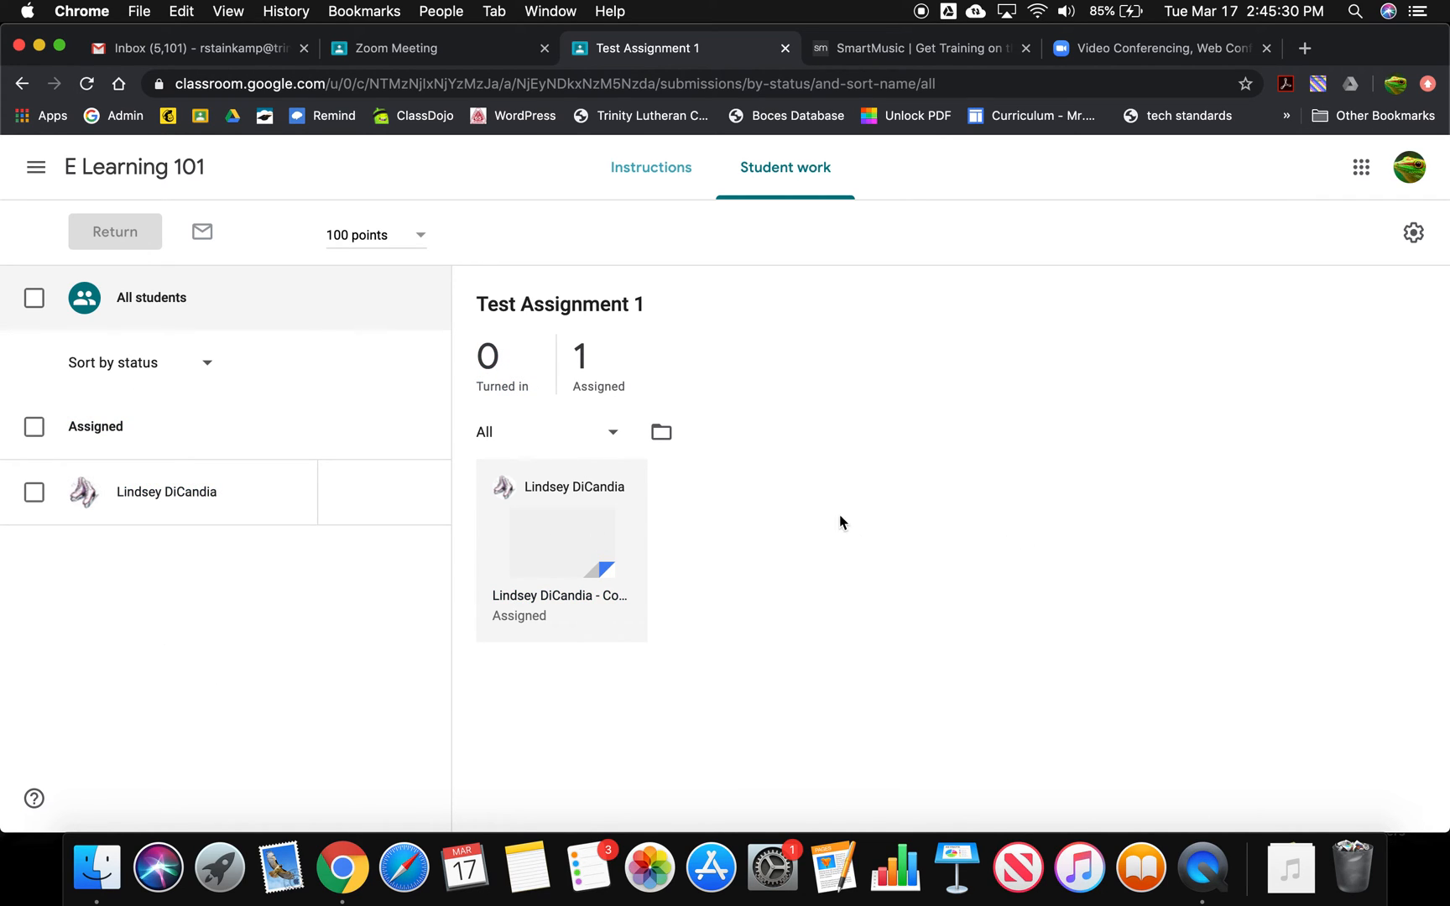
{"action": "left_click", "coordinate": [572, 535]}
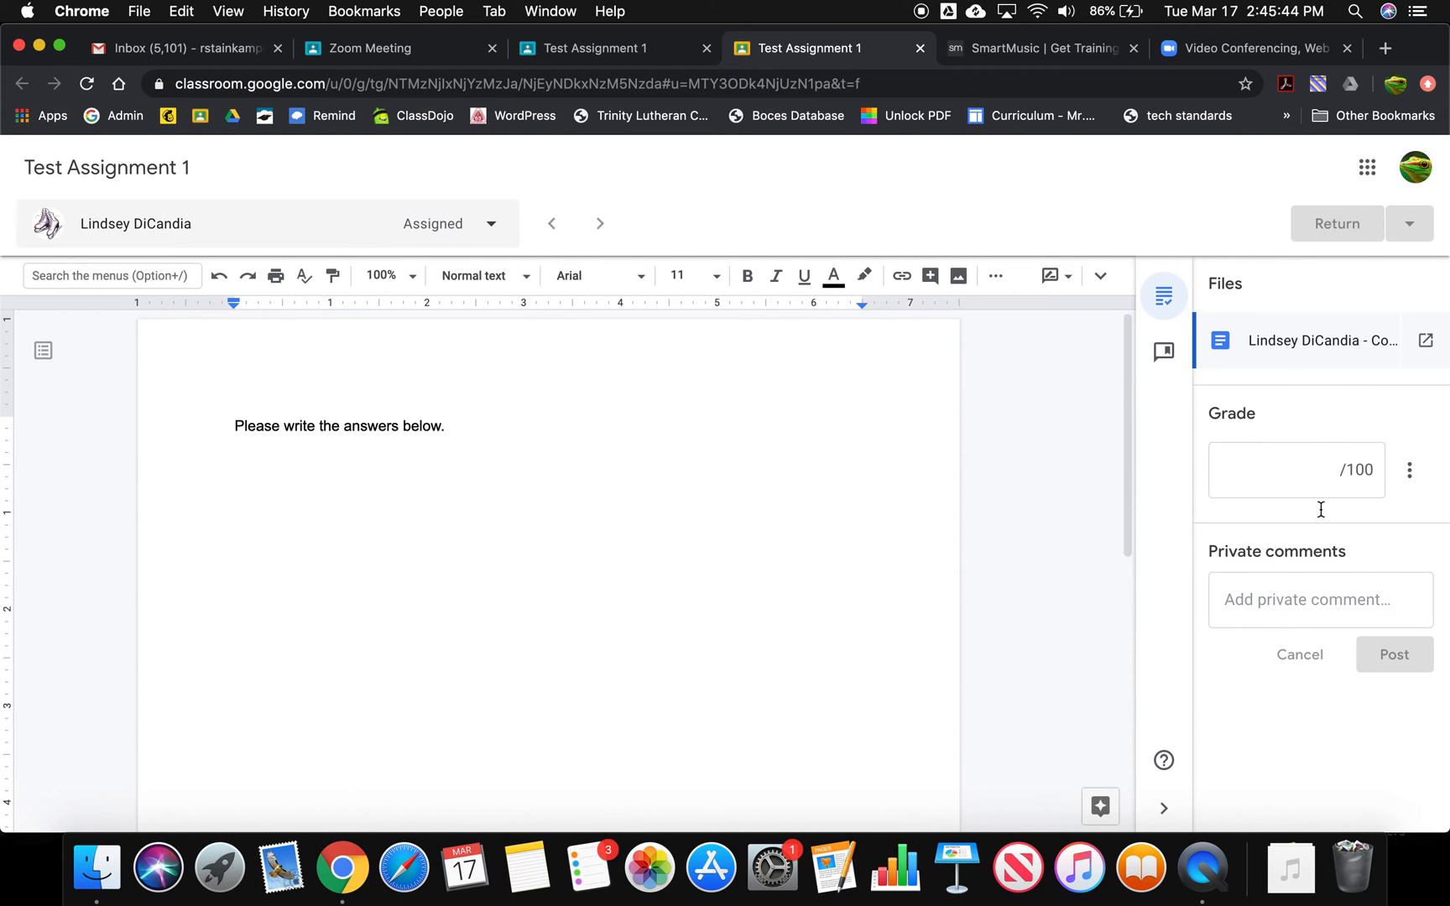
{"action": "left_click", "coordinate": [1306, 601]}
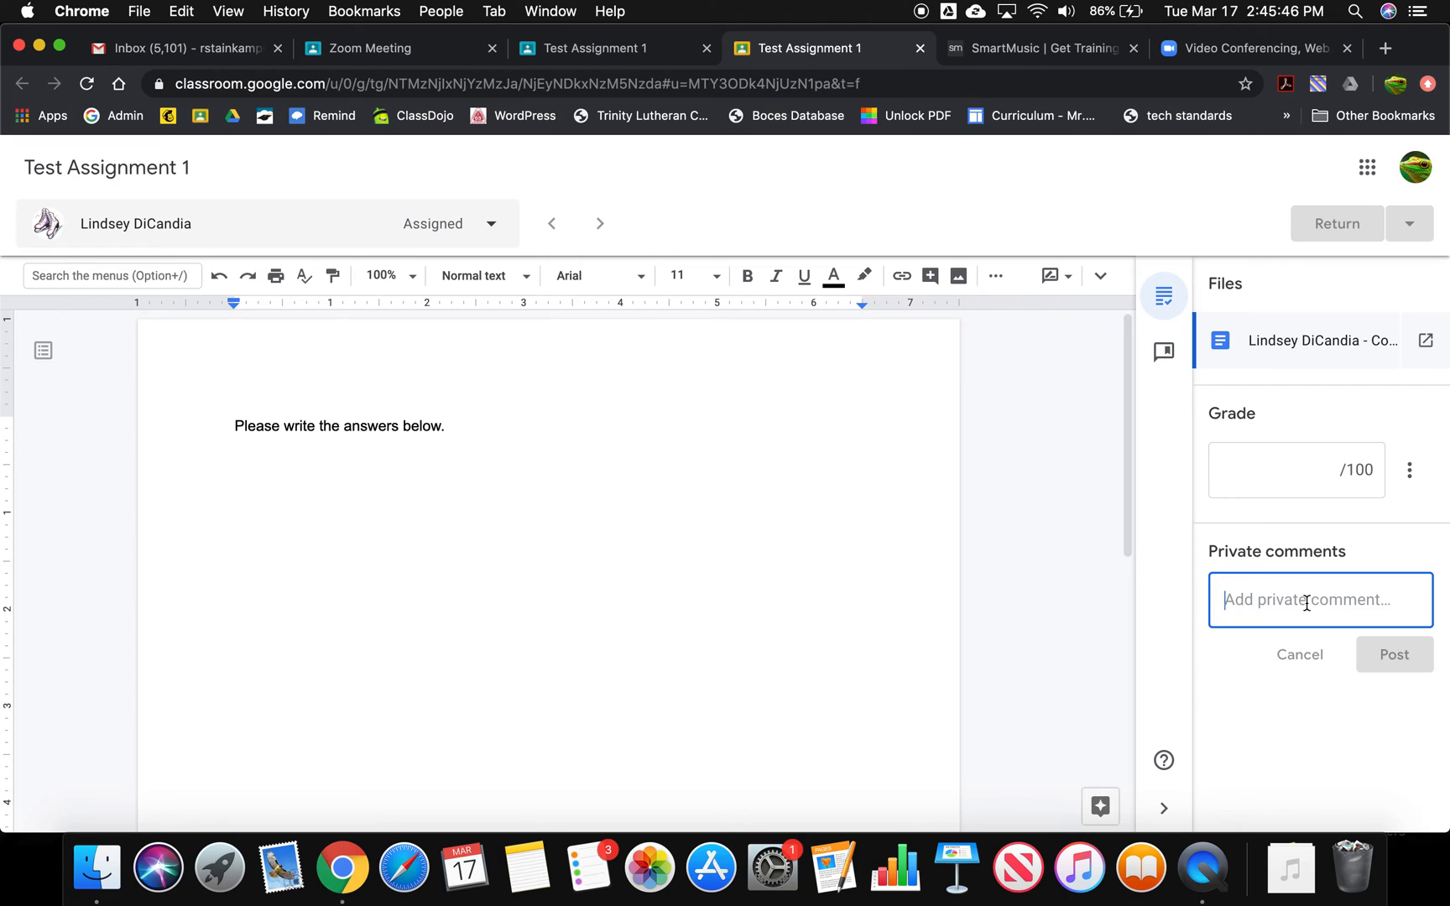
{"action": "type", "text": "Hey, "}
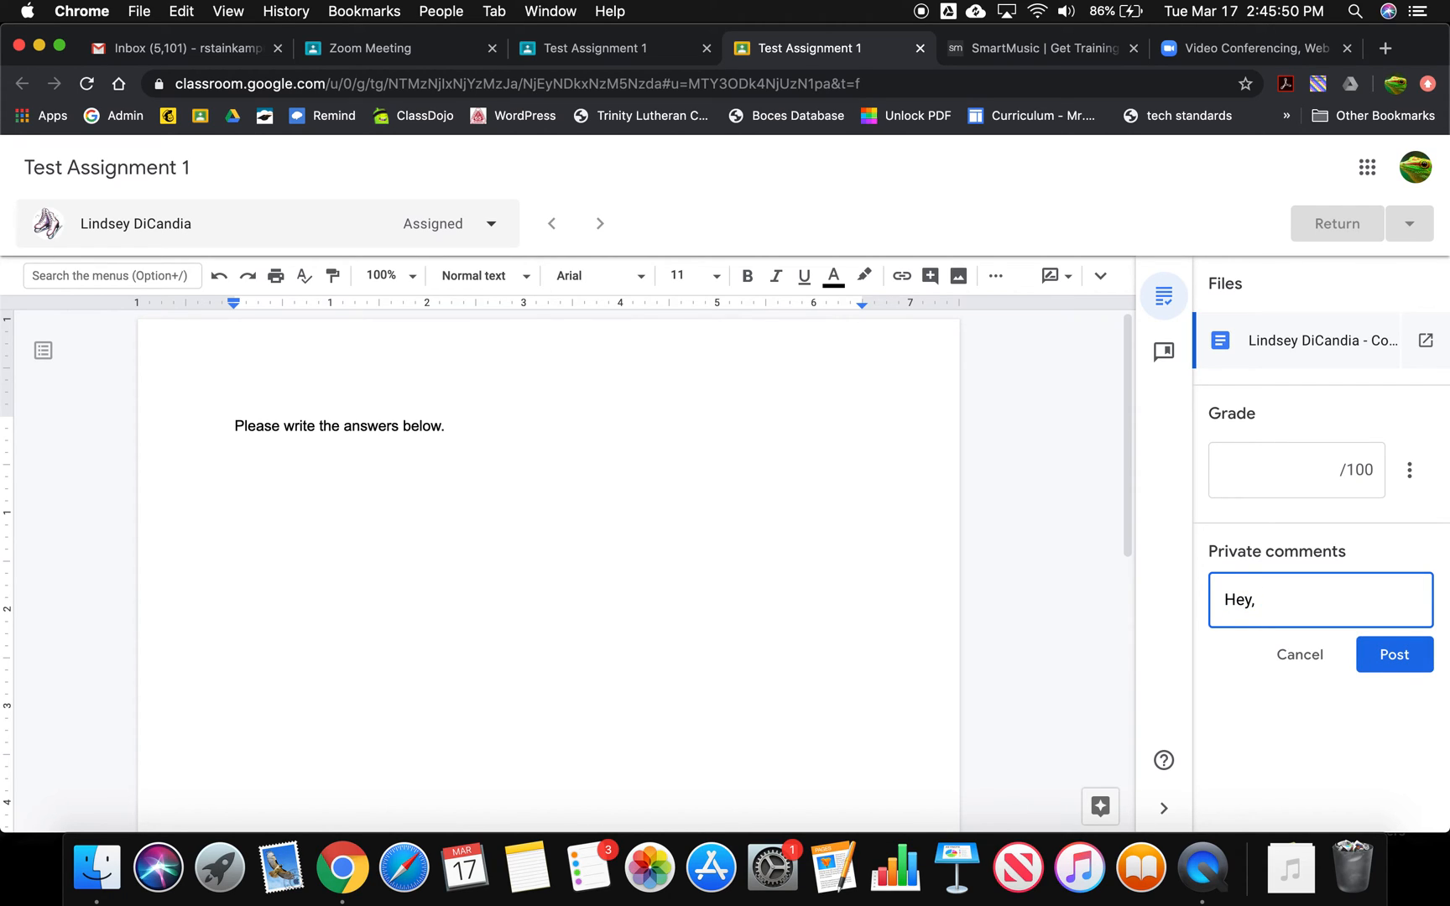
{"action": "type", "text": "Everything ok ?"}
{"action": "left_click", "coordinate": [1358, 661]}
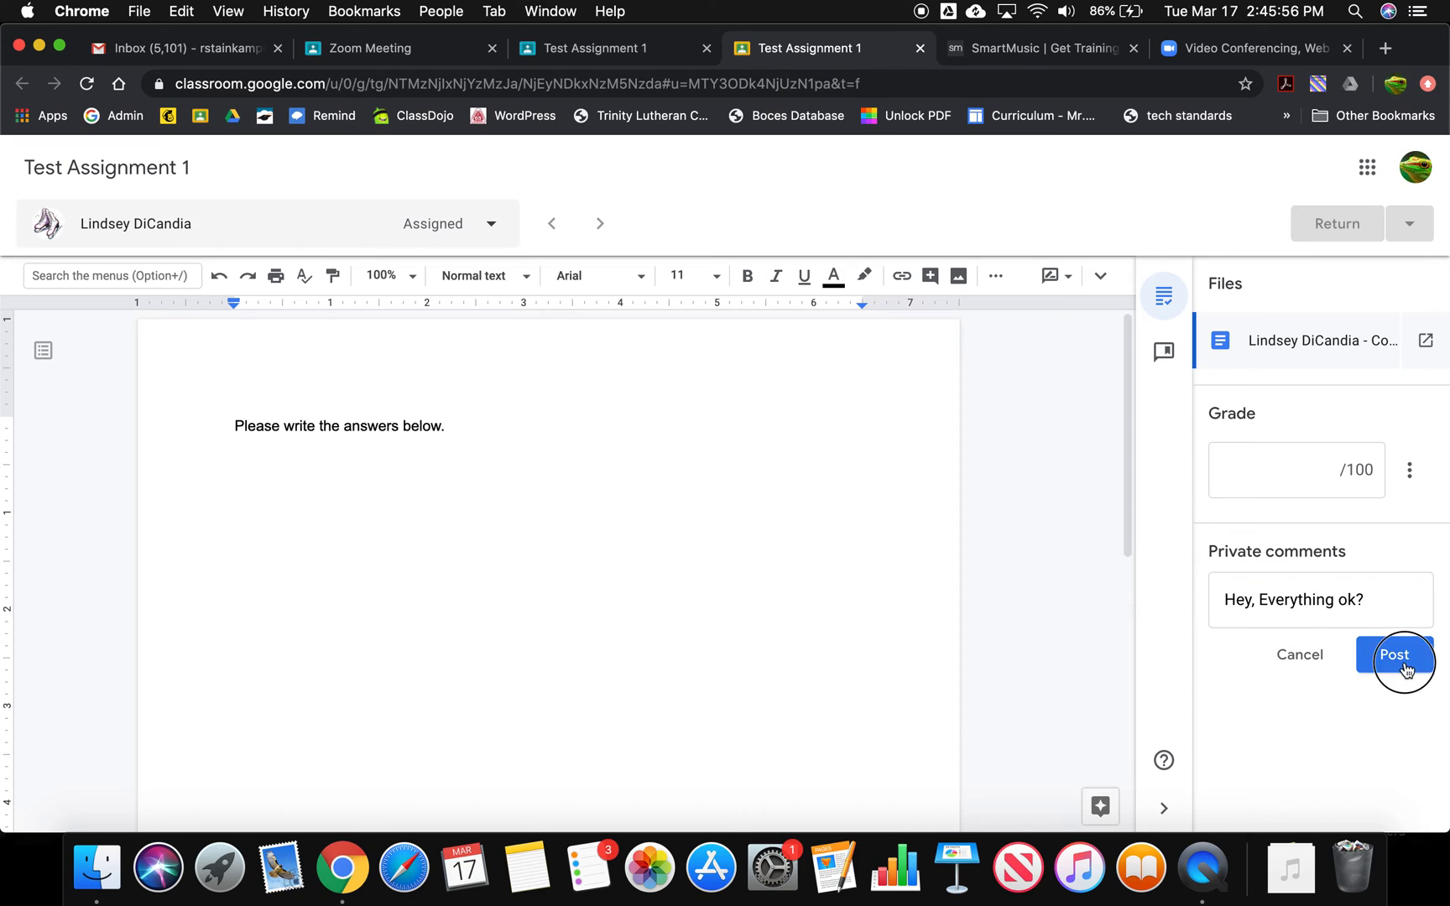
Step: Attach the comment "Great Response" to the line "Please write the answers below." in the student's document
{"action": "left_click", "coordinate": [483, 429]}
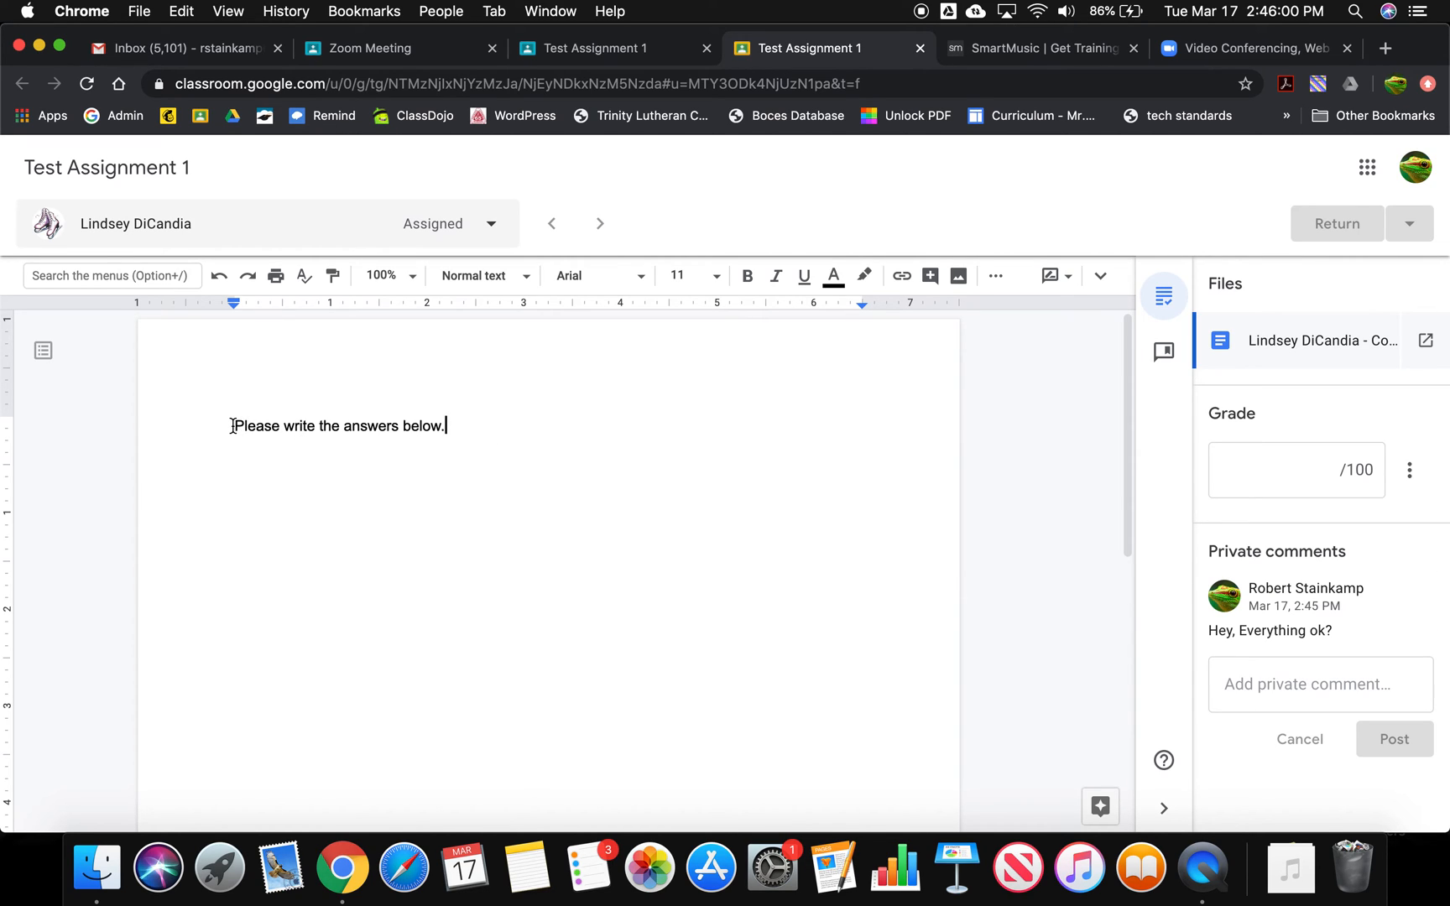
{"action": "left_click_drag", "start_coordinate": [233, 427], "coordinate": [482, 422]}
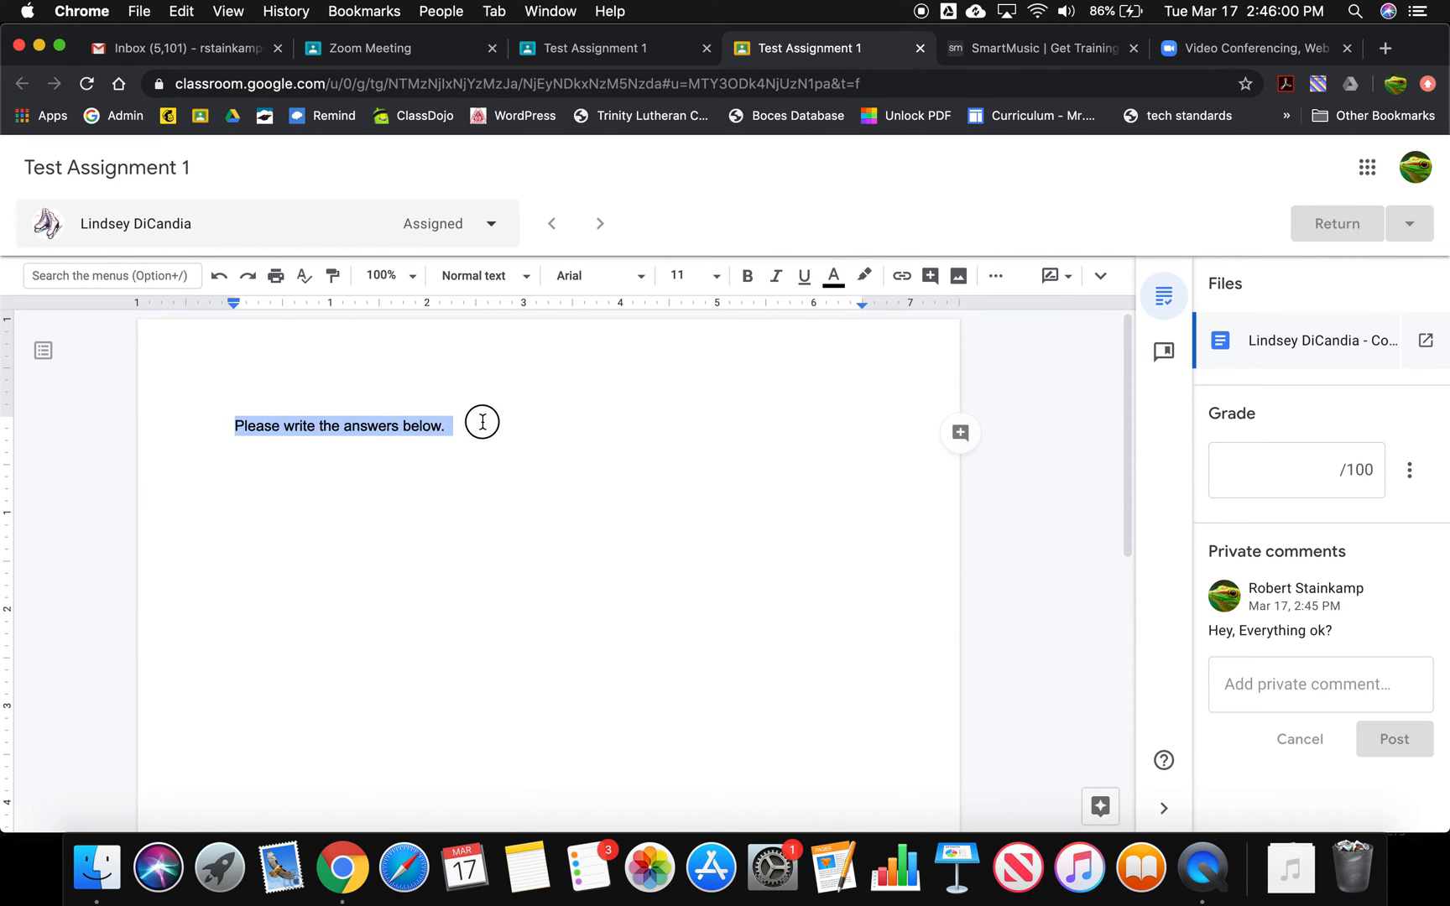
{"action": "left_click", "coordinate": [214, 428]}
{"action": "left_click_drag", "start_coordinate": [233, 425], "coordinate": [480, 436]}
{"action": "left_click", "coordinate": [960, 433]}
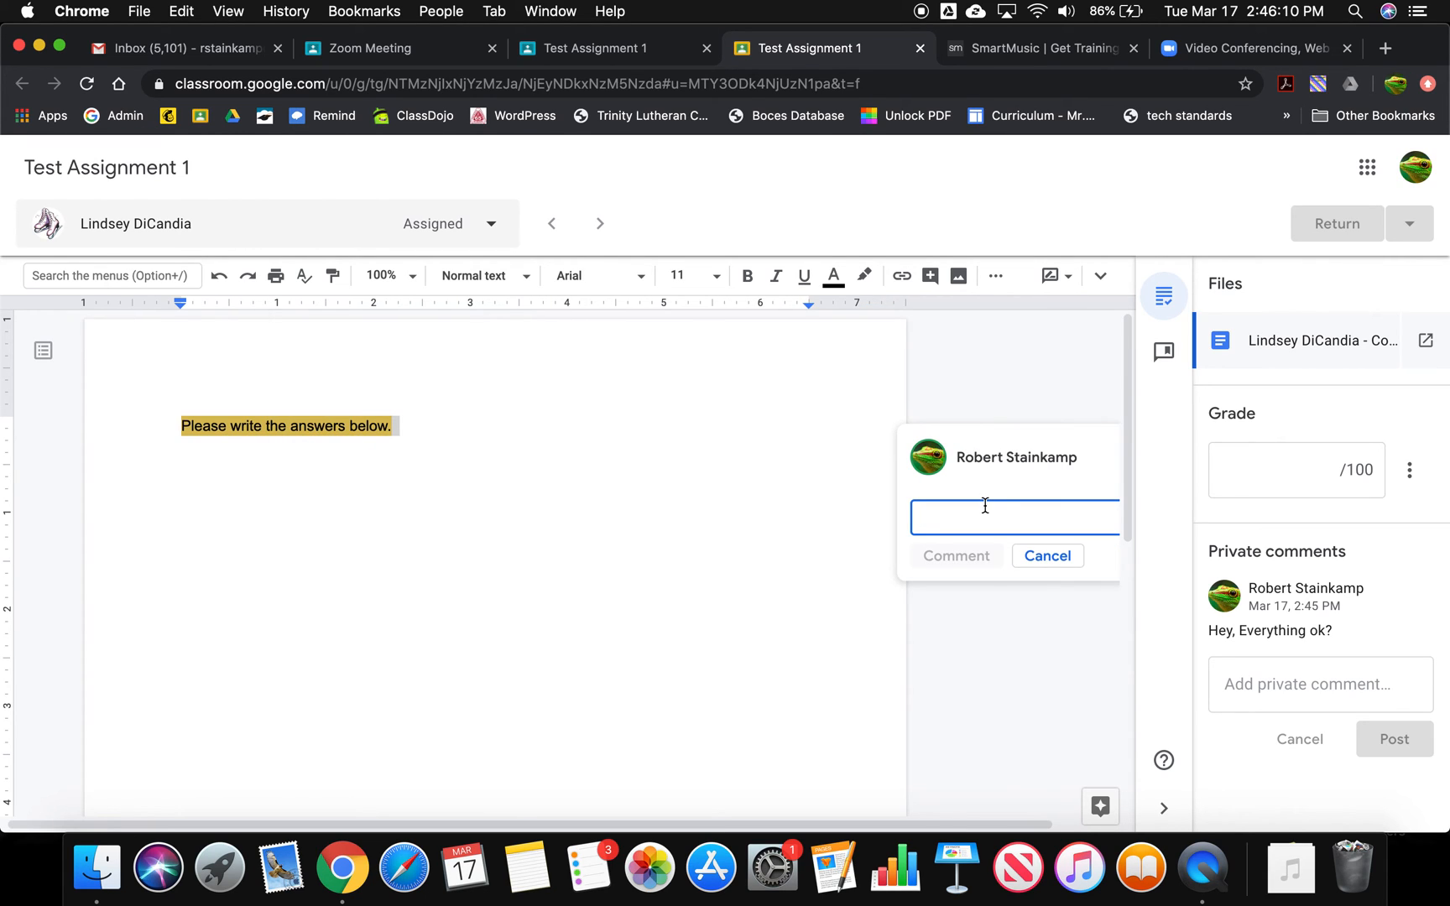
{"action": "type", "text": "Great "}
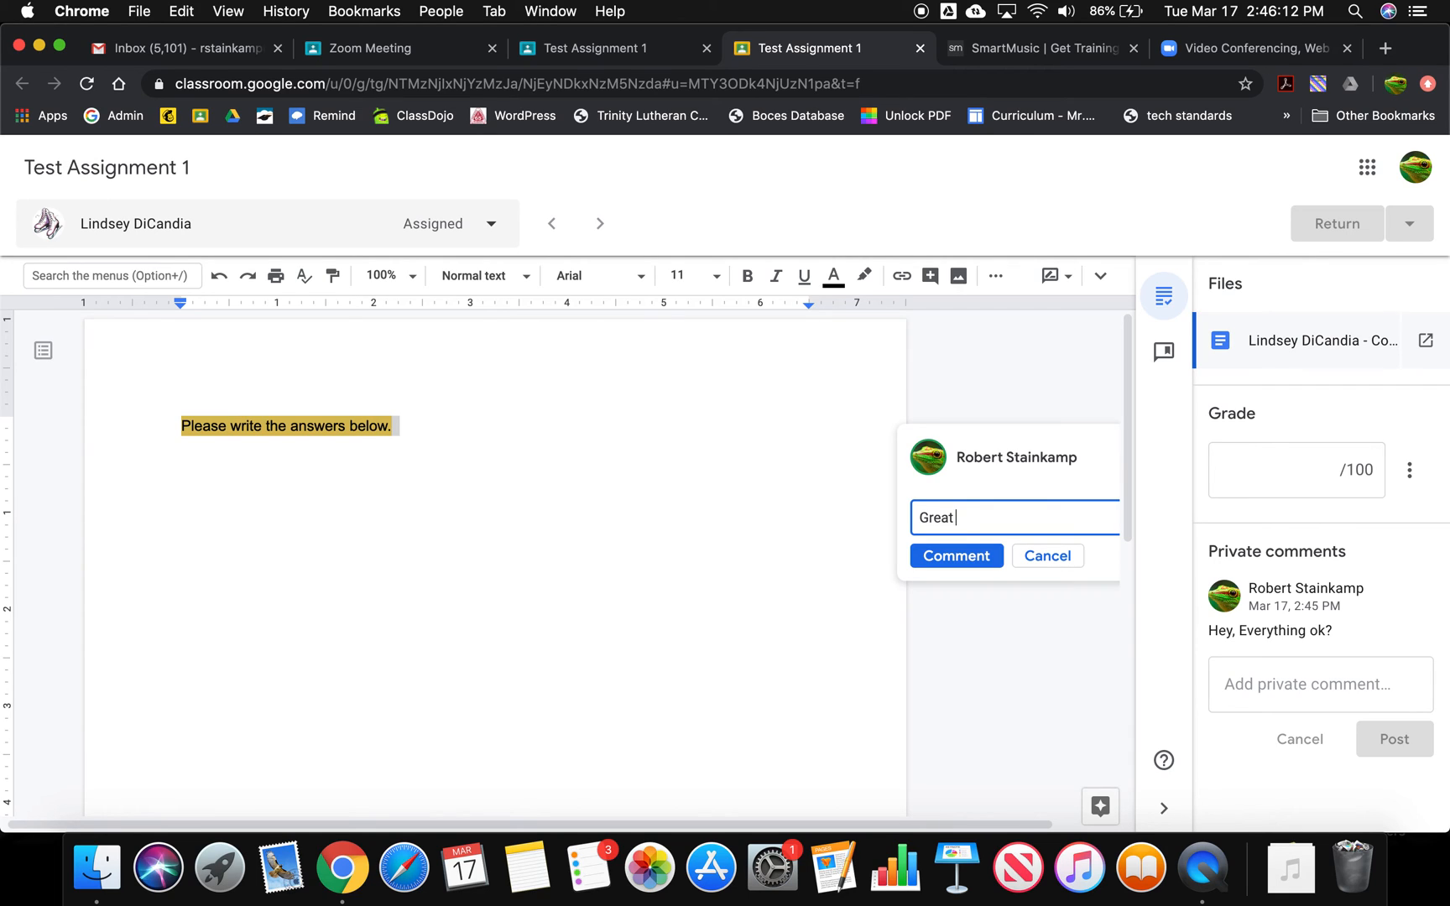
{"action": "type", "text": "Response"}
{"action": "left_click", "coordinate": [957, 555]}
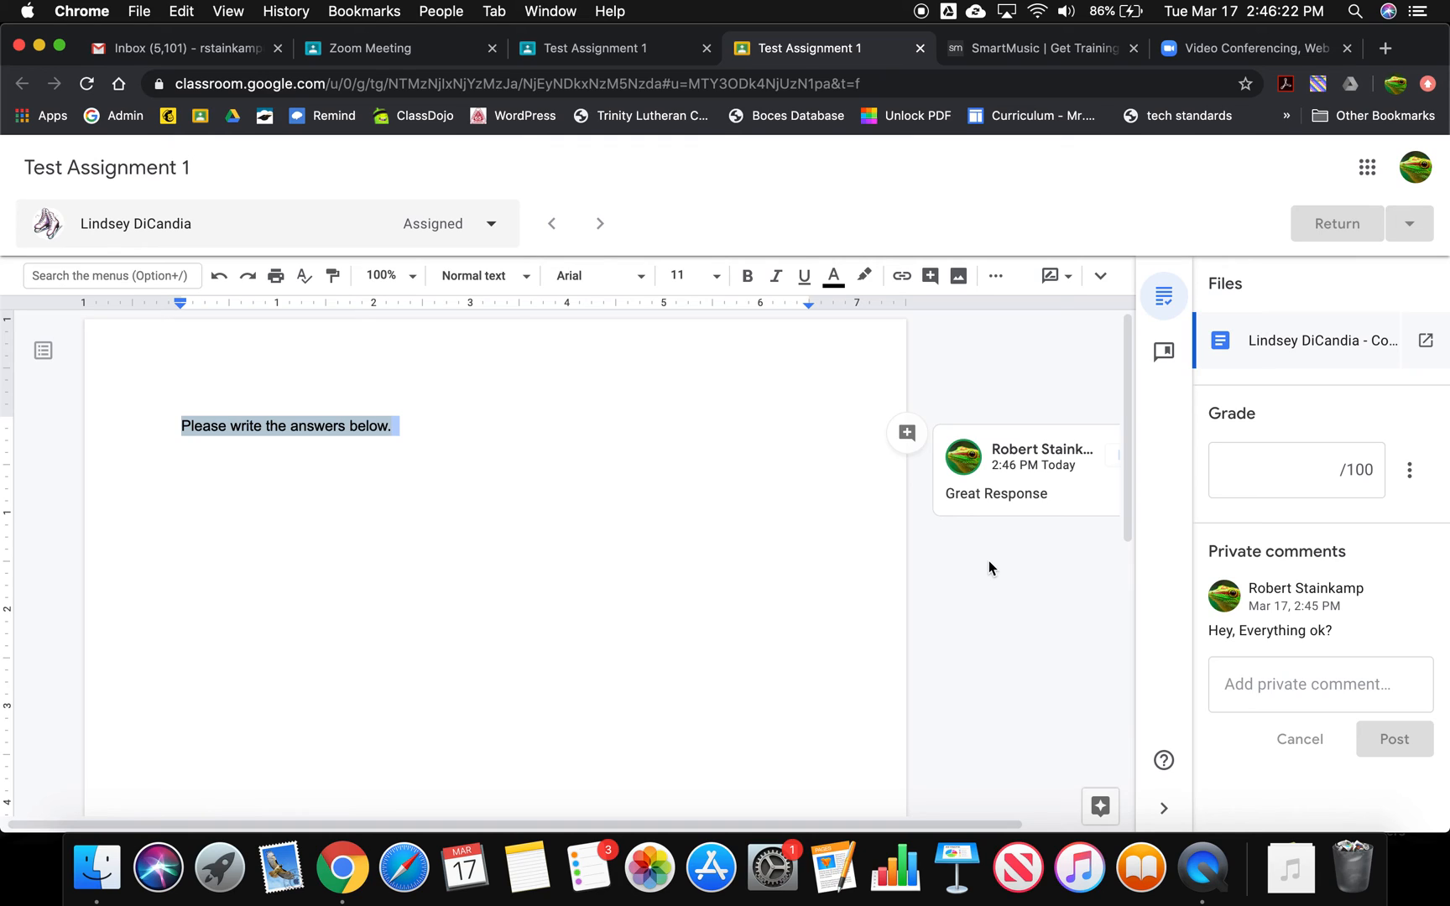
Step: Grade the student's work 100 out of 100 and return it to the student
{"action": "left_click", "coordinate": [1284, 468]}
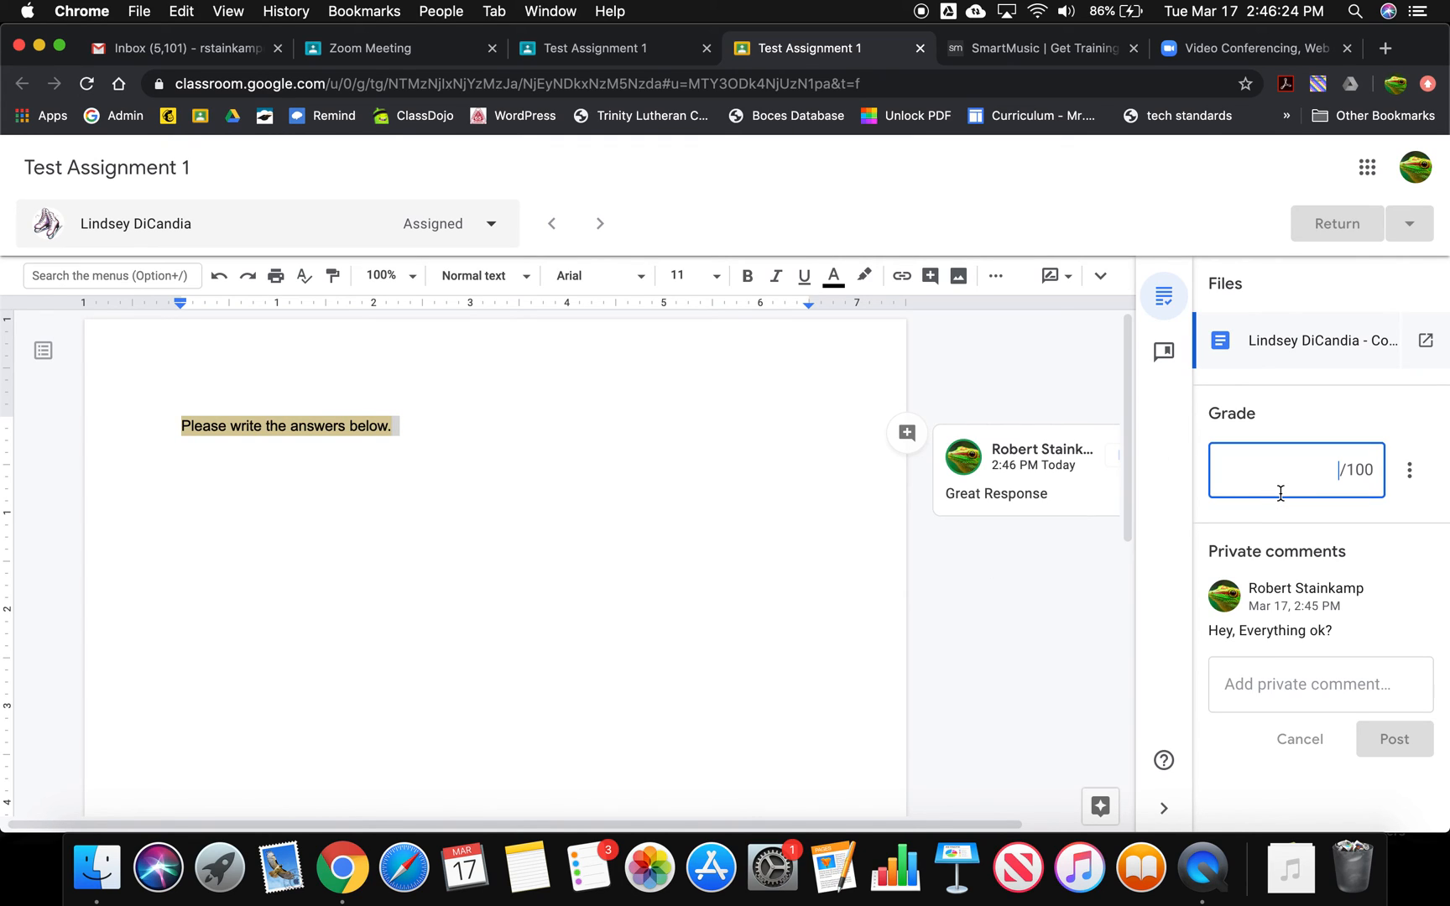
{"action": "type", "text": "100"}
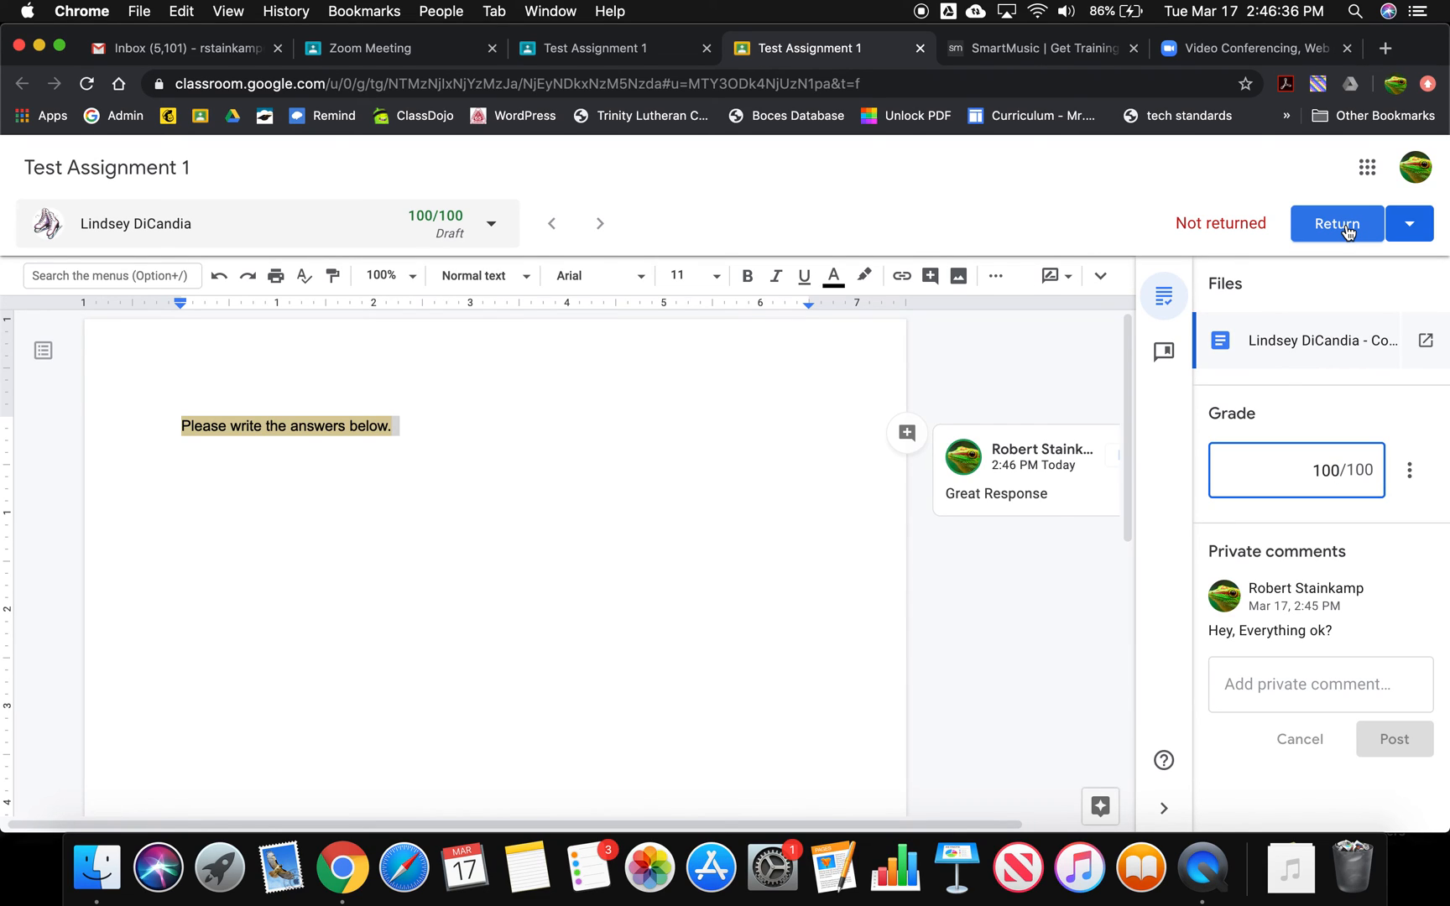
{"action": "left_click", "coordinate": [1348, 232]}
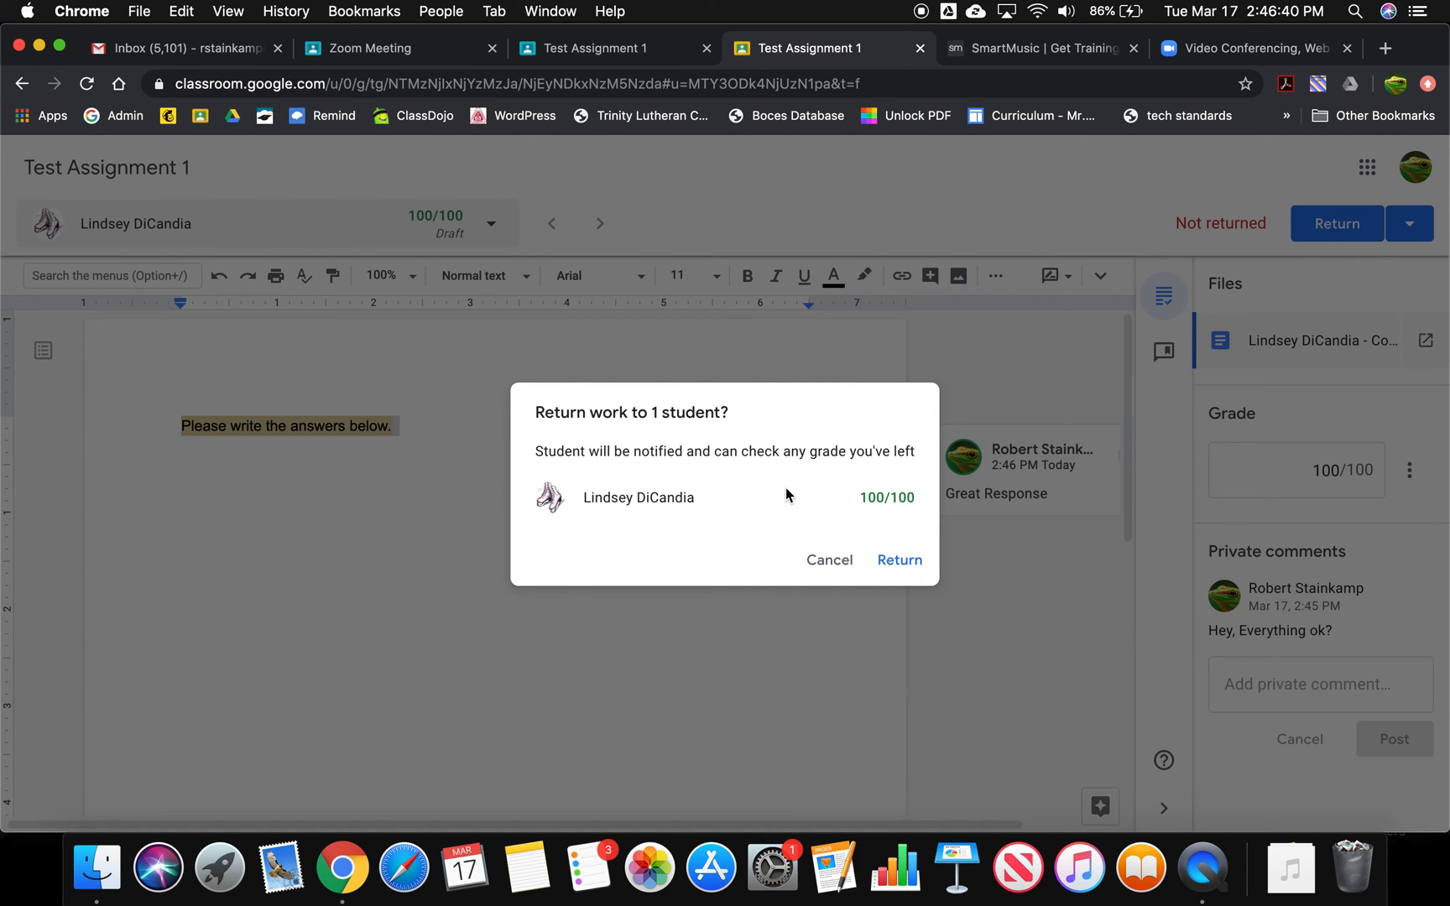
{"action": "left_click", "coordinate": [897, 559]}
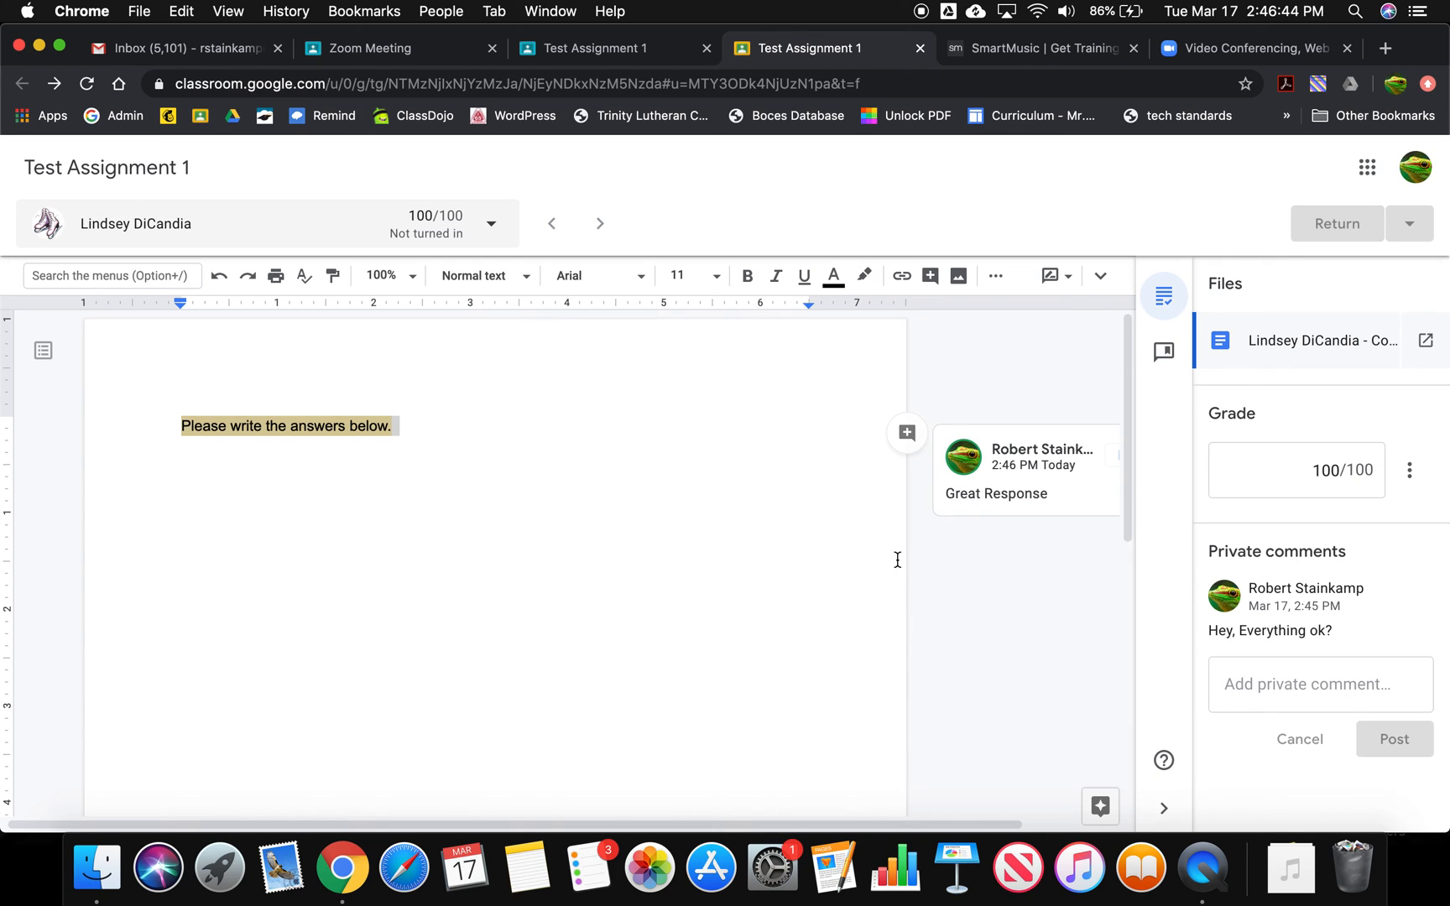
Step: Check the list of students in the grading view, close the submission, and view the assignment's instructions
{"action": "left_click", "coordinate": [495, 228]}
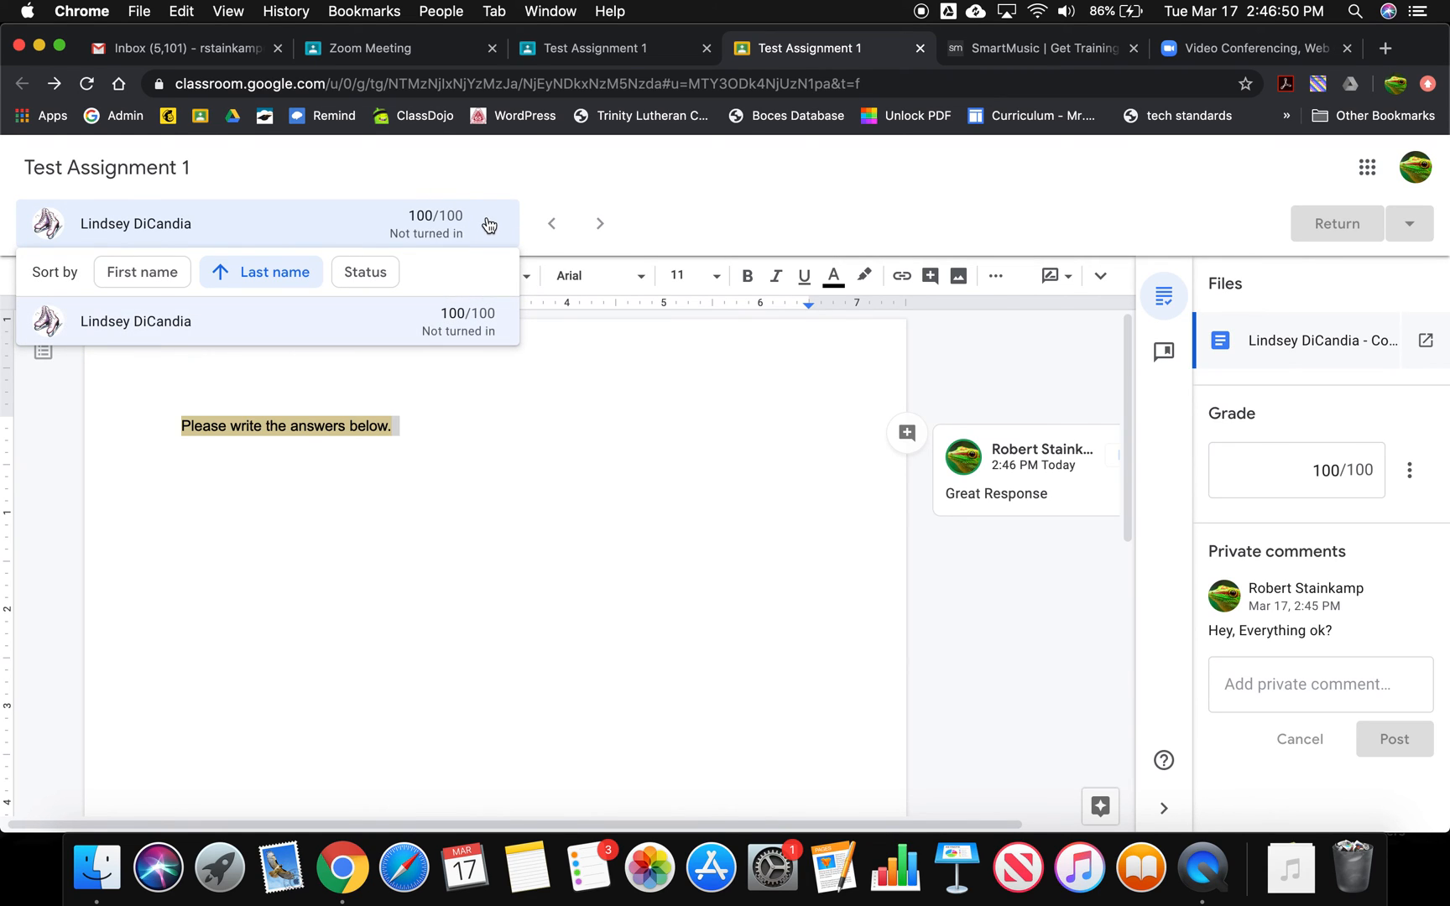
{"action": "left_click", "coordinate": [489, 225]}
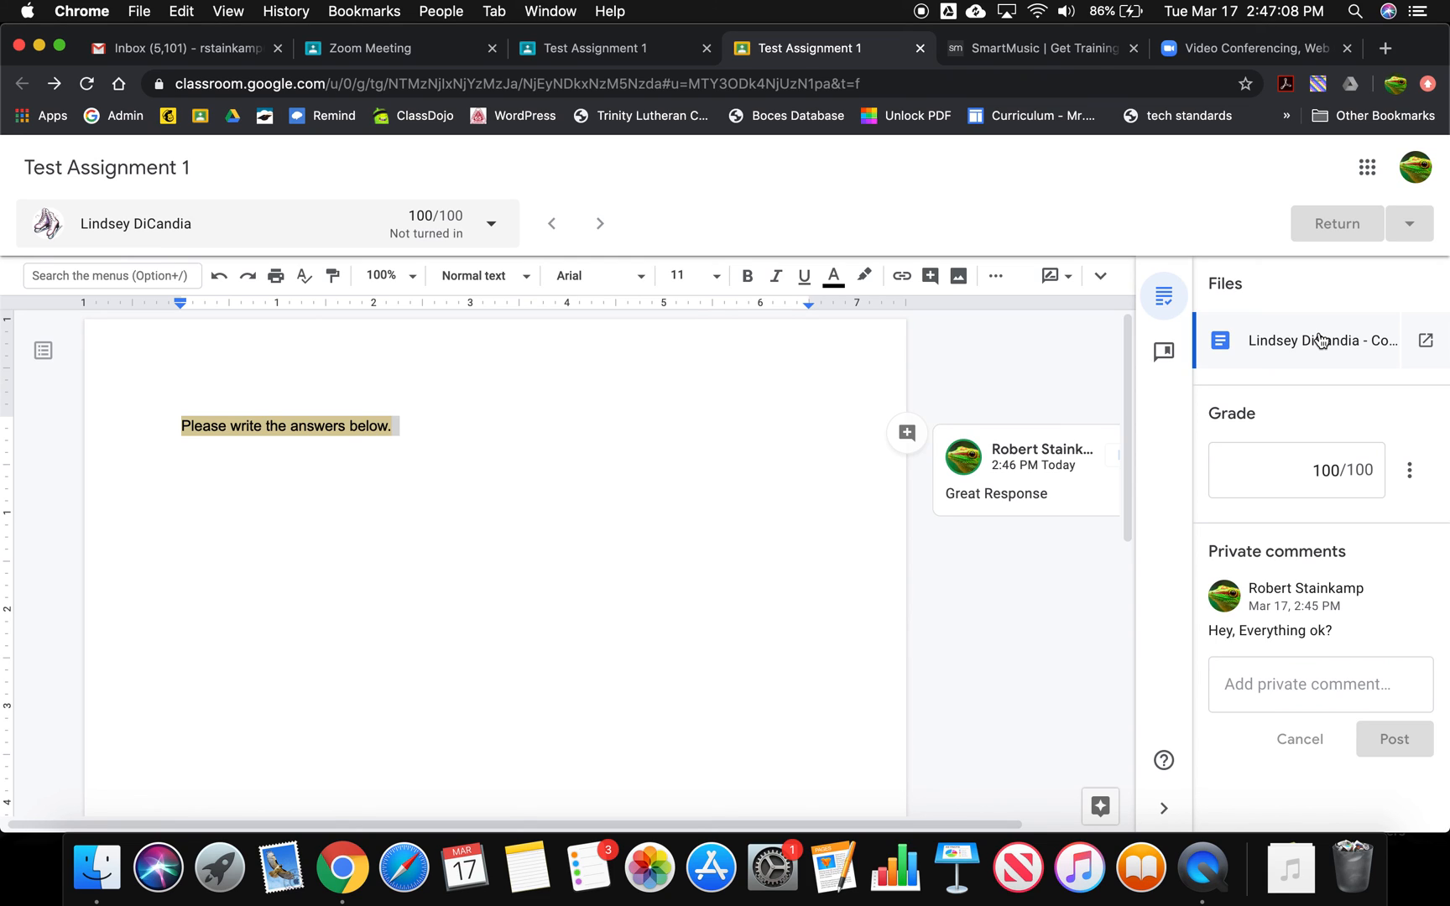
{"action": "left_click", "coordinate": [921, 49]}
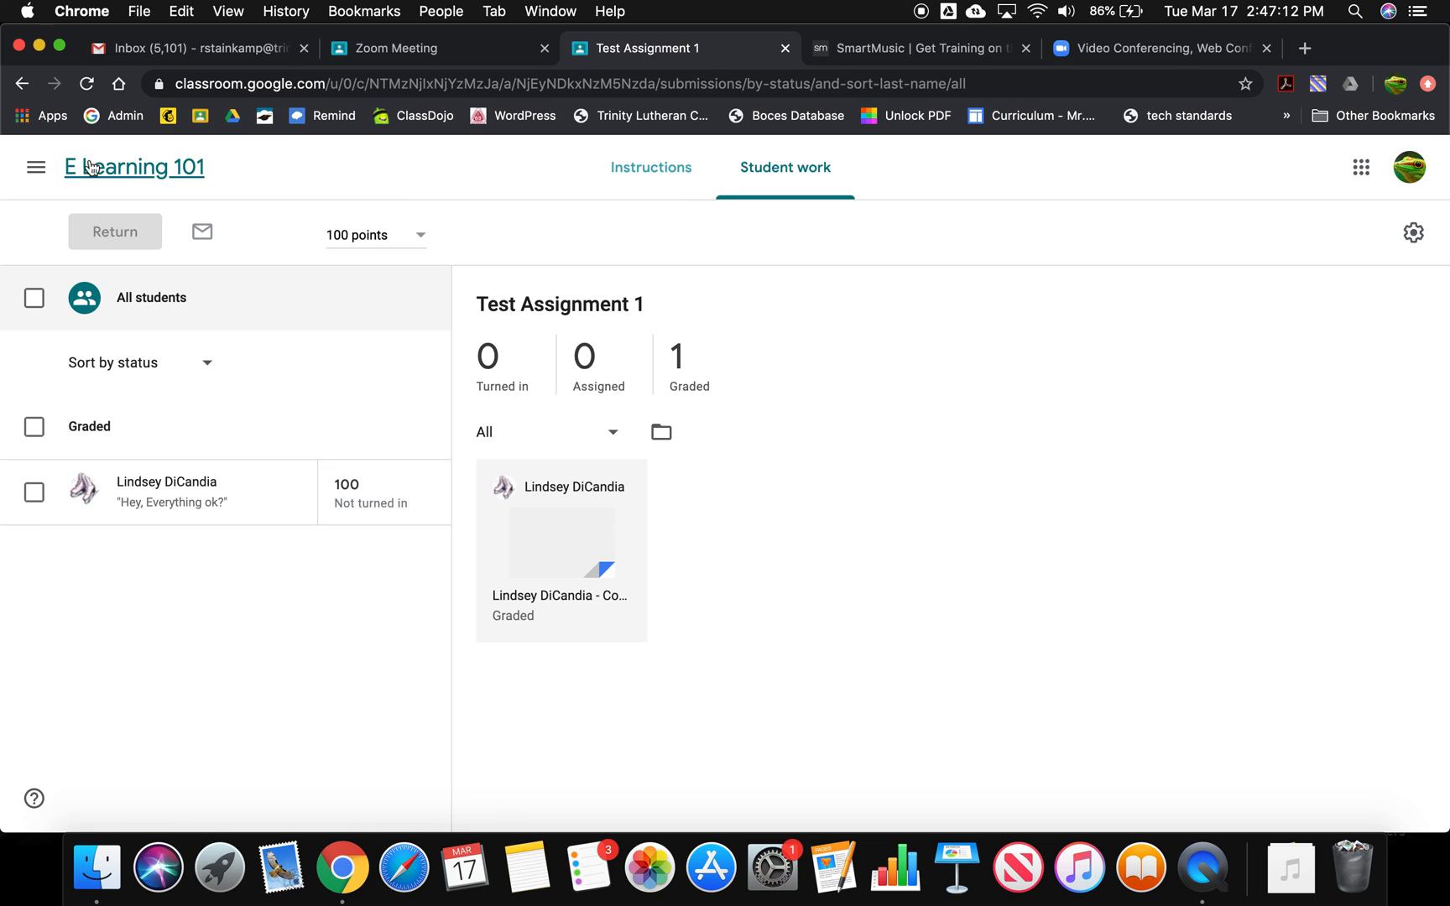
{"action": "left_click", "coordinate": [673, 173]}
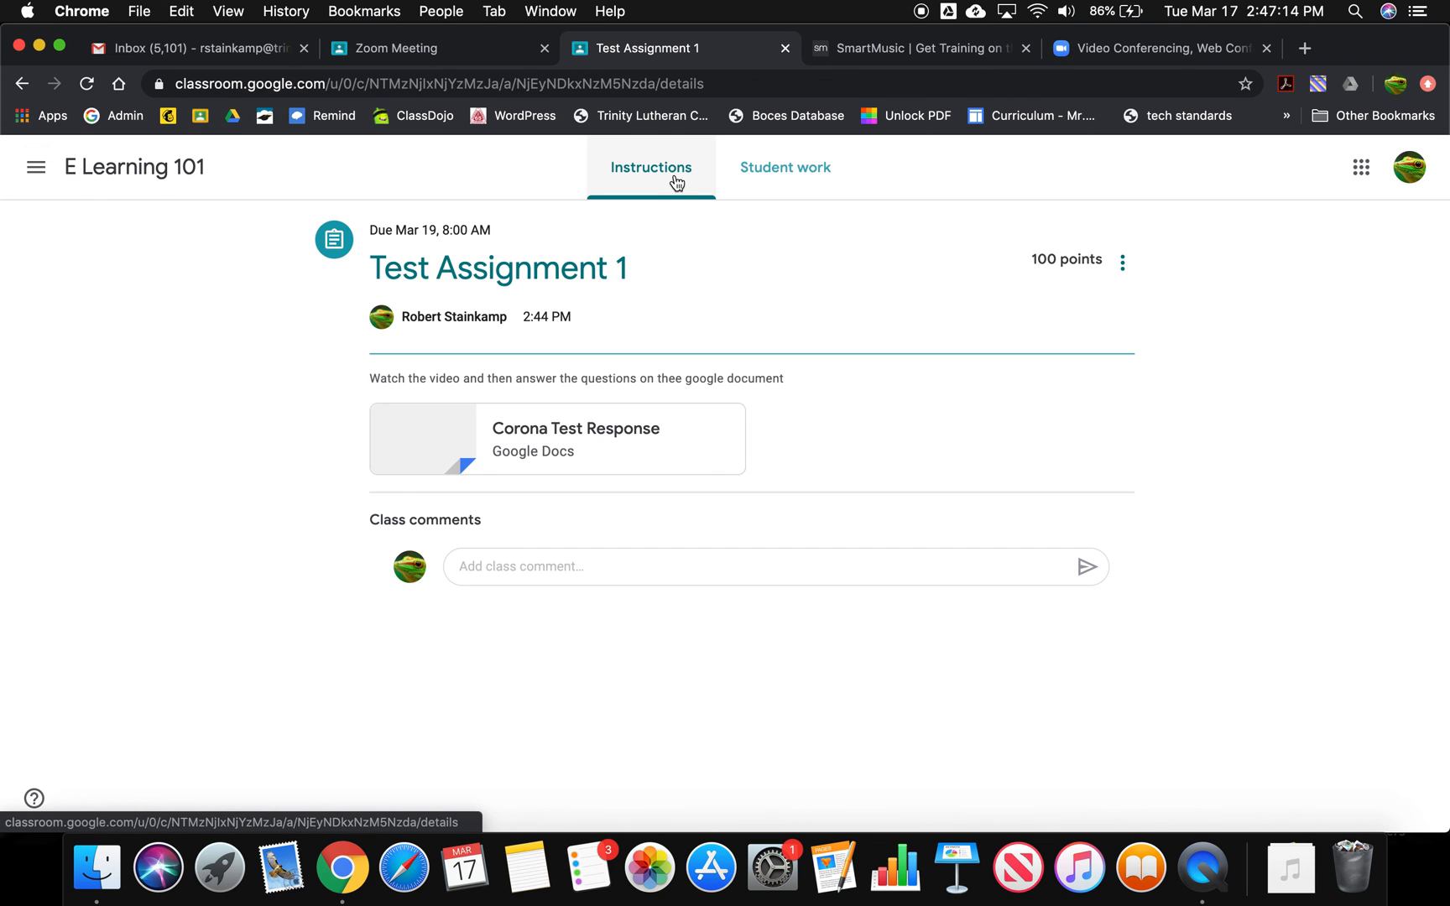
Step: Go back to the E Learning 101 class through the class list and show its classwork
{"action": "left_click", "coordinate": [37, 167]}
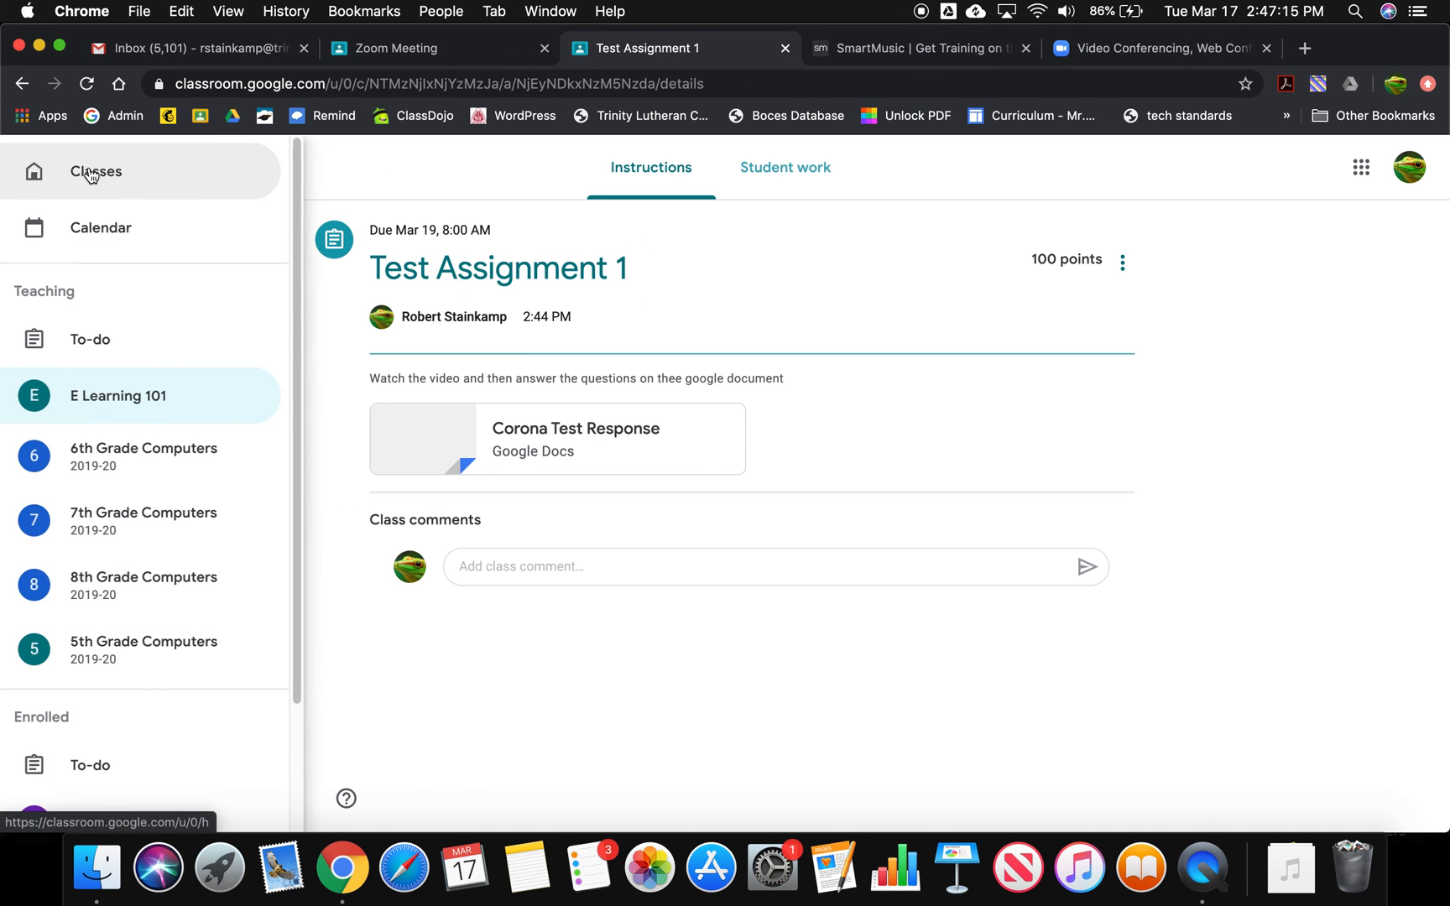
{"action": "left_click", "coordinate": [130, 180]}
{"action": "left_click", "coordinate": [424, 270]}
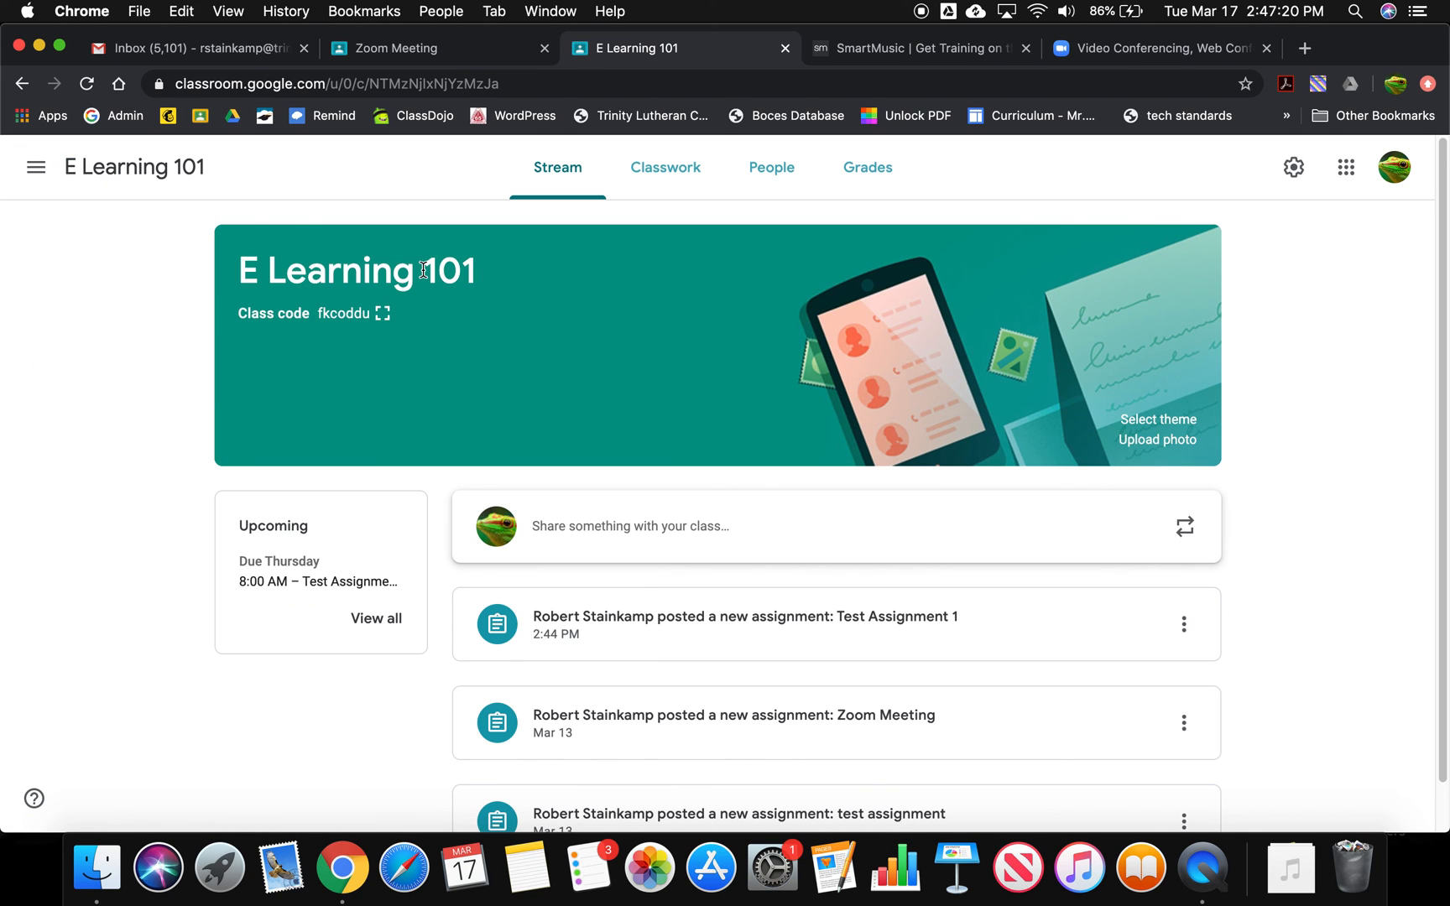
{"action": "left_click", "coordinate": [693, 193]}
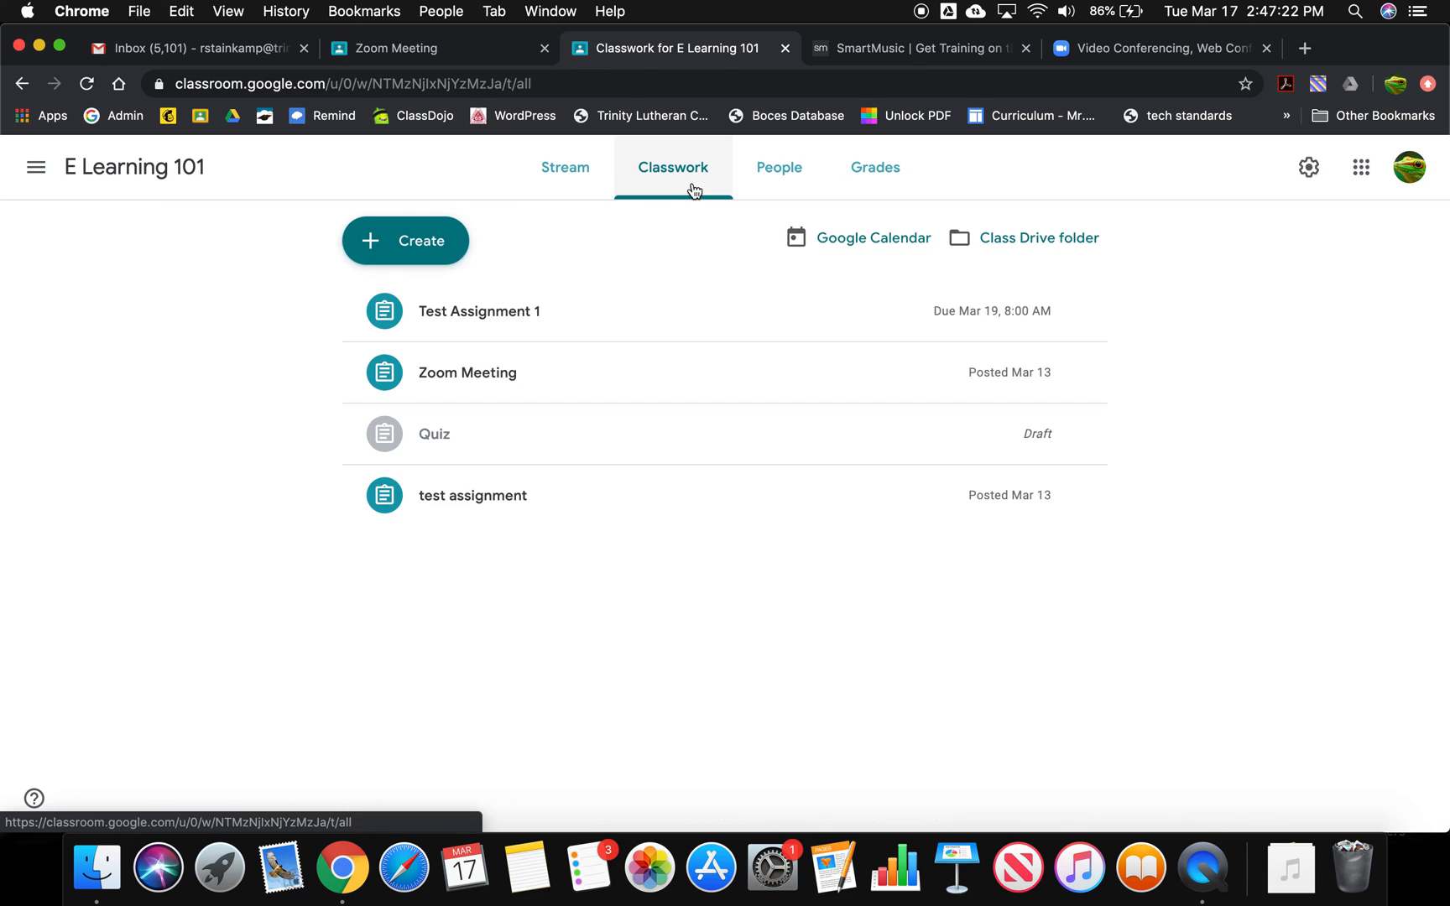
Step: Open a blank new assignment and review its options for adding attachments and creating files
{"action": "left_click", "coordinate": [421, 257]}
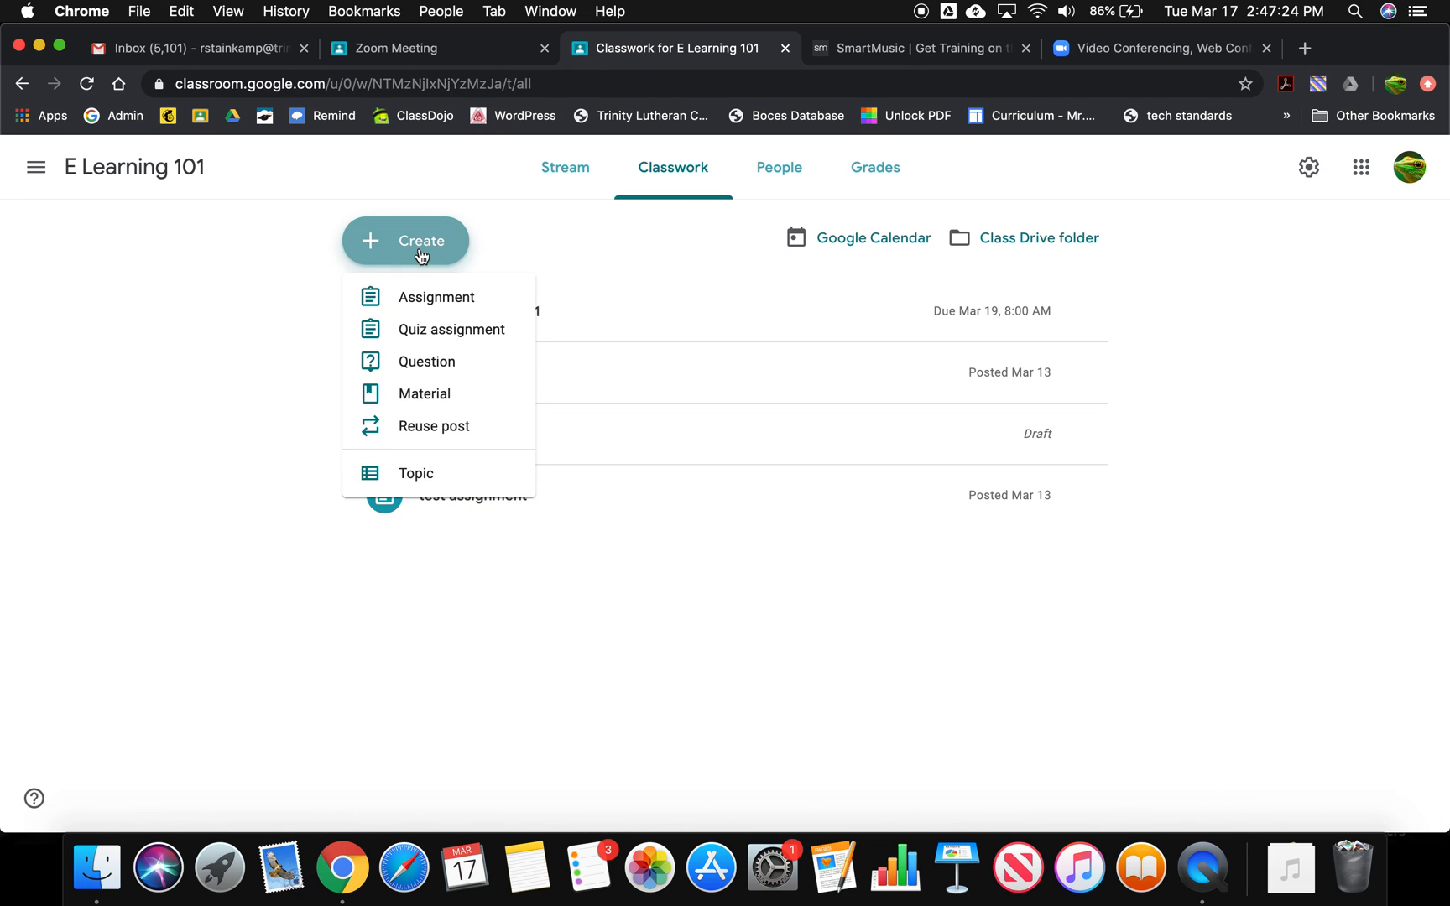
{"action": "left_click", "coordinate": [435, 299]}
{"action": "left_click", "coordinate": [99, 457]}
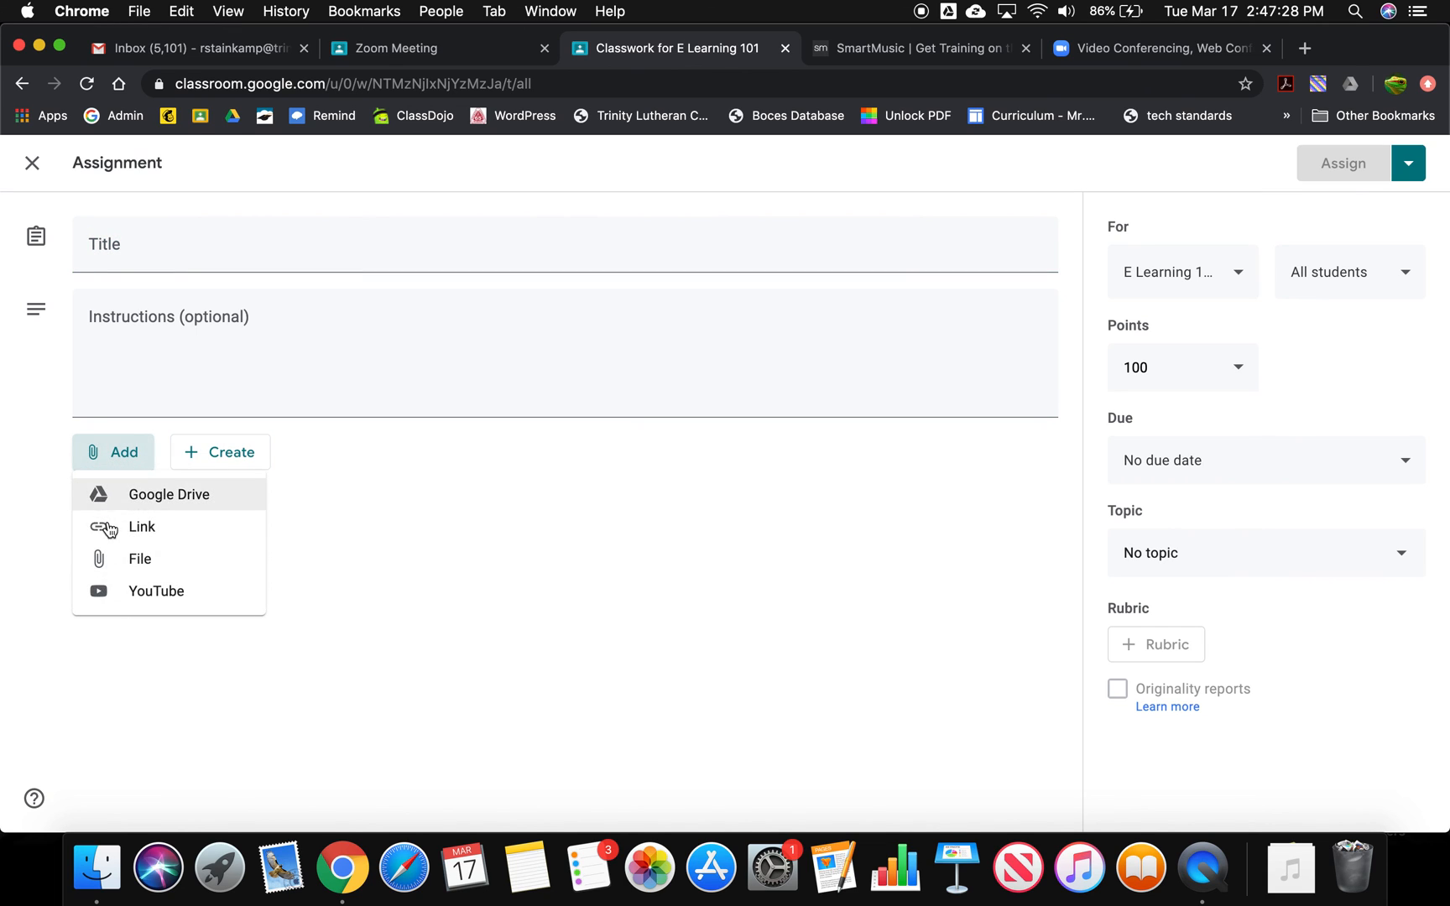
{"action": "left_click", "coordinate": [193, 463]}
{"action": "left_click", "coordinate": [207, 466]}
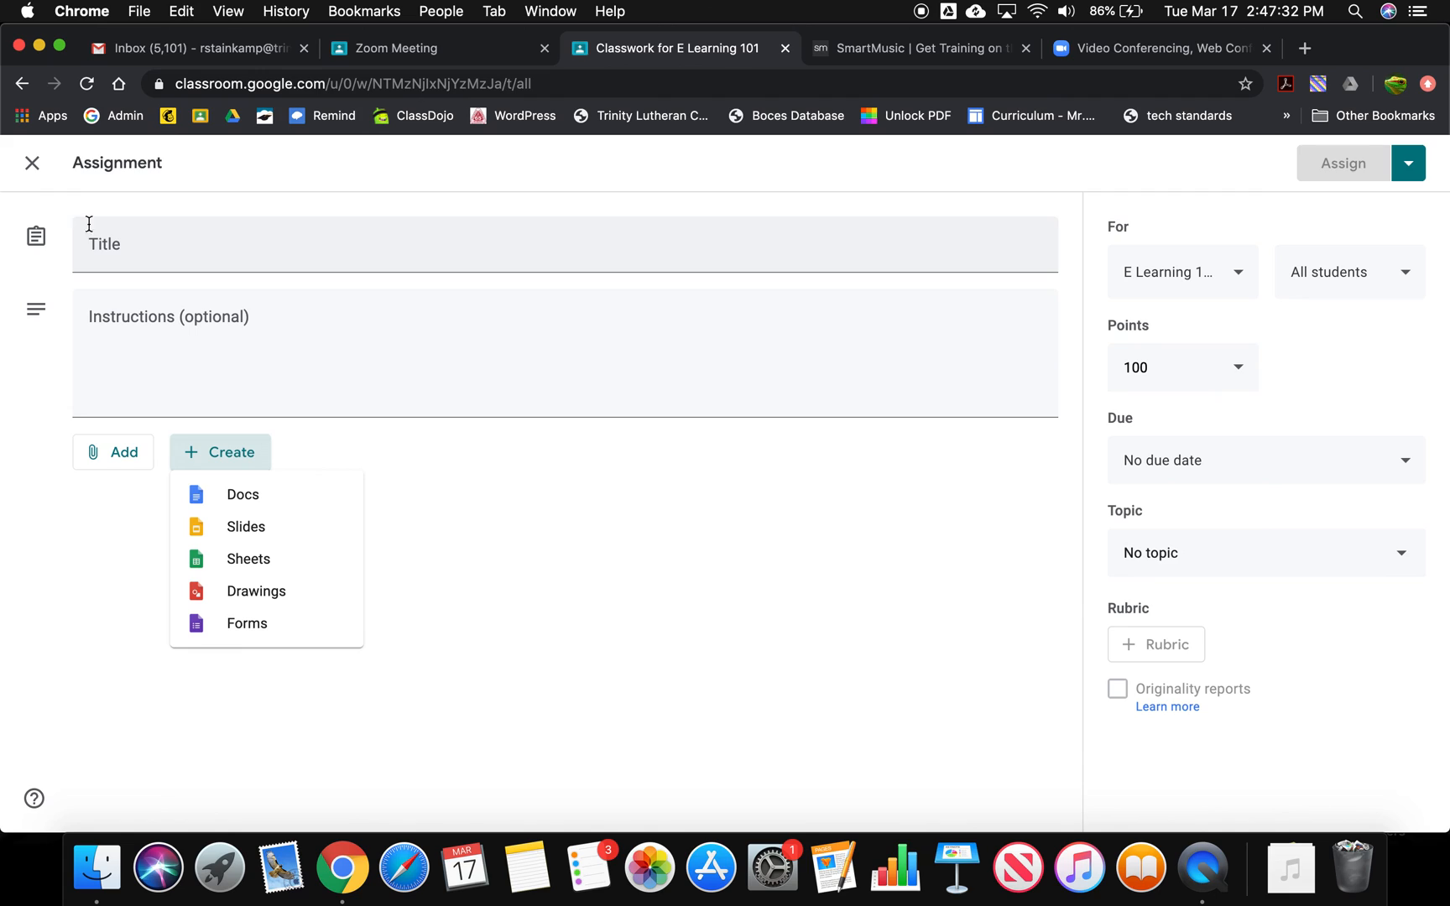
{"action": "left_click", "coordinate": [34, 165]}
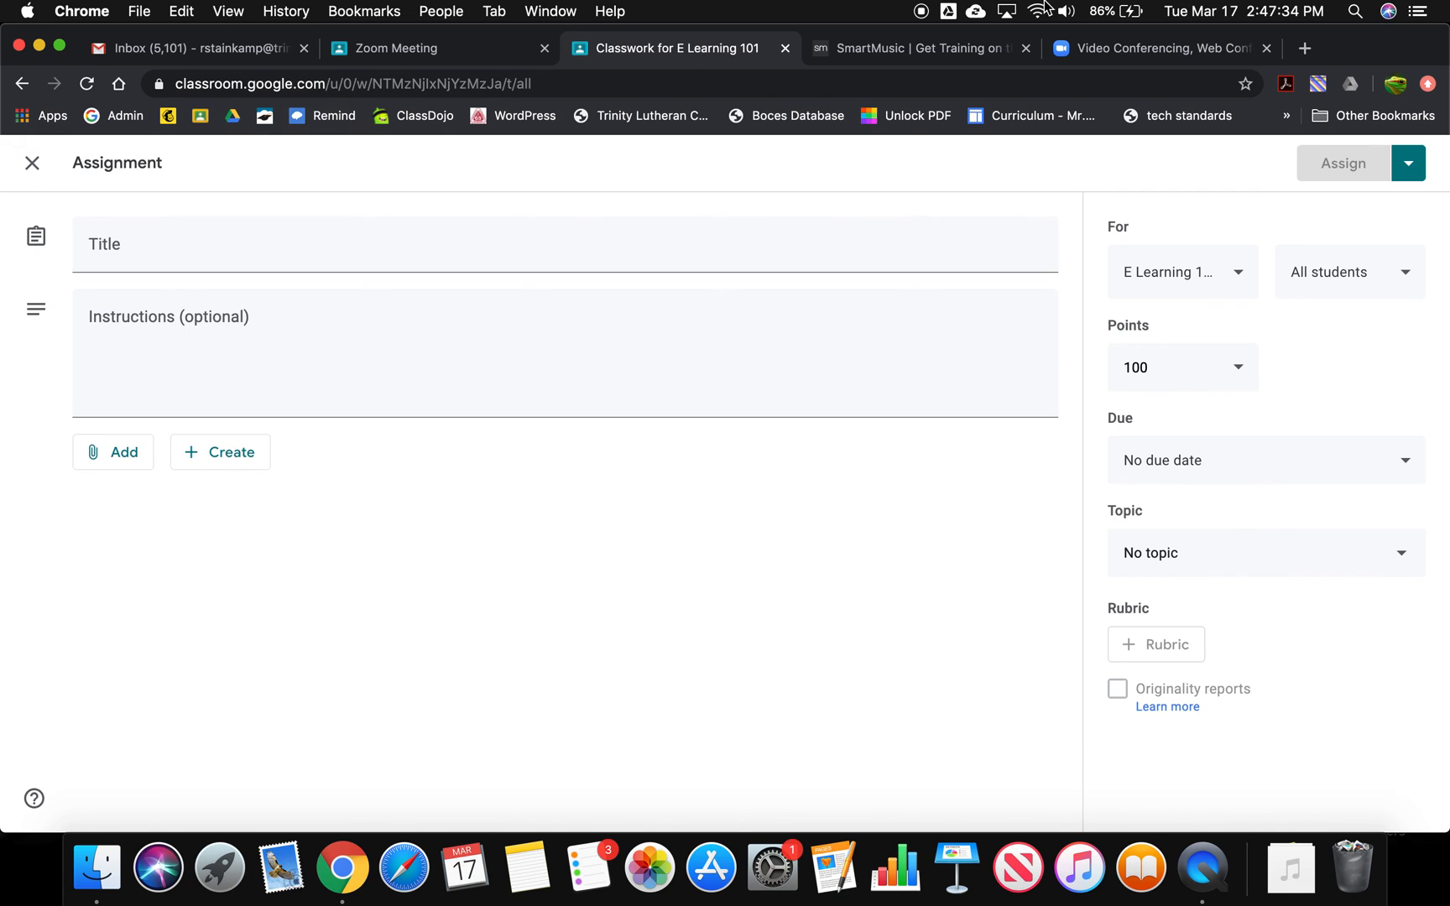